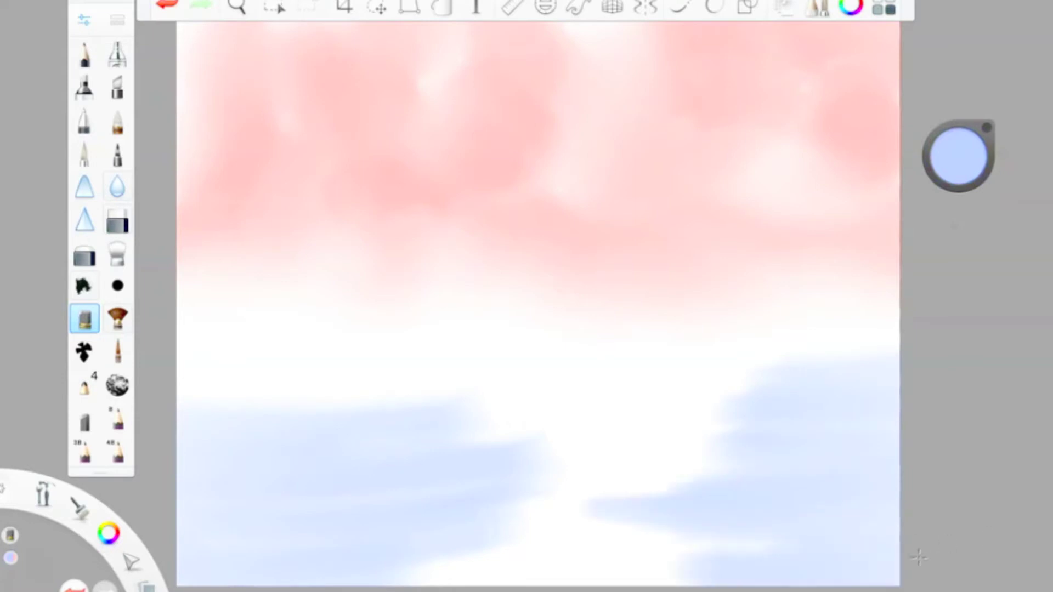
- Paint pale blue strokes across the water's upper left edge, and blend the water with the Smudge Round Bristle Brush
{"action": "left_click_drag", "start_coordinate": [159, 383], "coordinate": [457, 366]}
{"action": "left_click", "coordinate": [117, 254]}
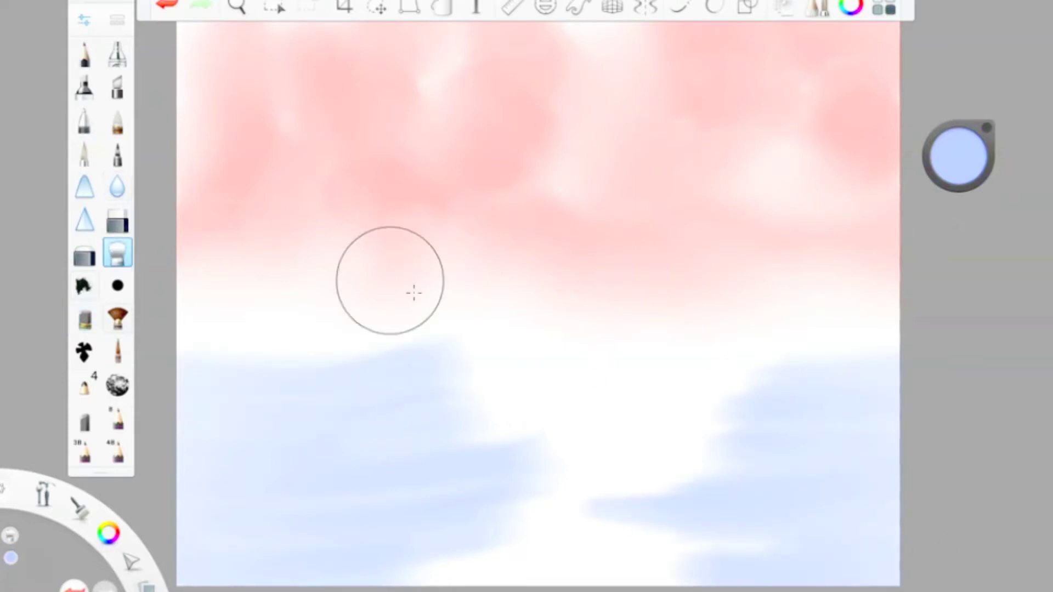
{"action": "left_click", "coordinate": [83, 21]}
{"action": "left_click", "coordinate": [634, 47]}
{"action": "mouse_move", "coordinate": [762, 392]}
{"action": "left_mouse_down"}
{"action": "mouse_move", "coordinate": [566, 357]}
{"action": "mouse_move", "coordinate": [846, 524]}
{"action": "mouse_move", "coordinate": [782, 515]}
{"action": "left_mouse_up"}
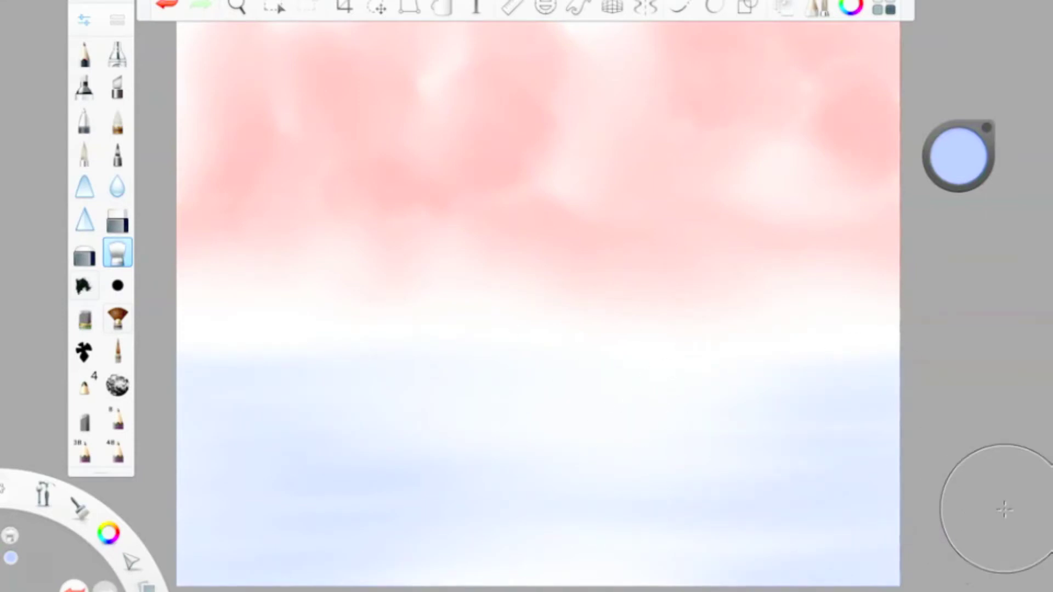
- Paint a white cloud across the pink sky right of centre and soften its underside with the smudge brush
{"action": "mouse_move", "coordinate": [954, 165]}
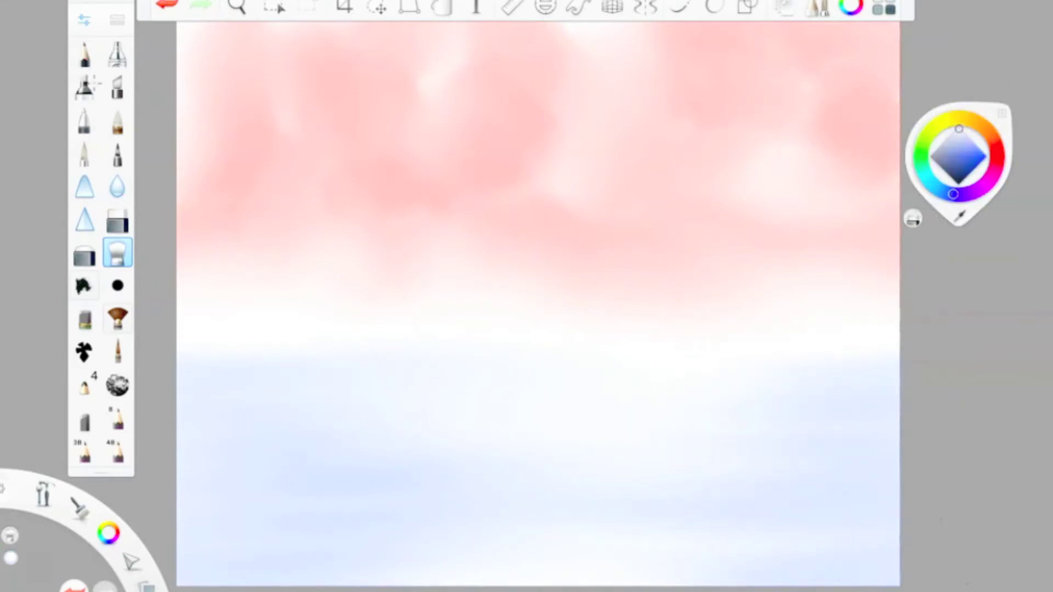
{"action": "left_click", "coordinate": [958, 127]}
{"action": "left_click", "coordinate": [85, 318]}
{"action": "mouse_move", "coordinate": [746, 94]}
{"action": "left_mouse_down"}
{"action": "mouse_move", "coordinate": [651, 77]}
{"action": "mouse_move", "coordinate": [518, 99]}
{"action": "mouse_move", "coordinate": [467, 137]}
{"action": "left_mouse_up"}
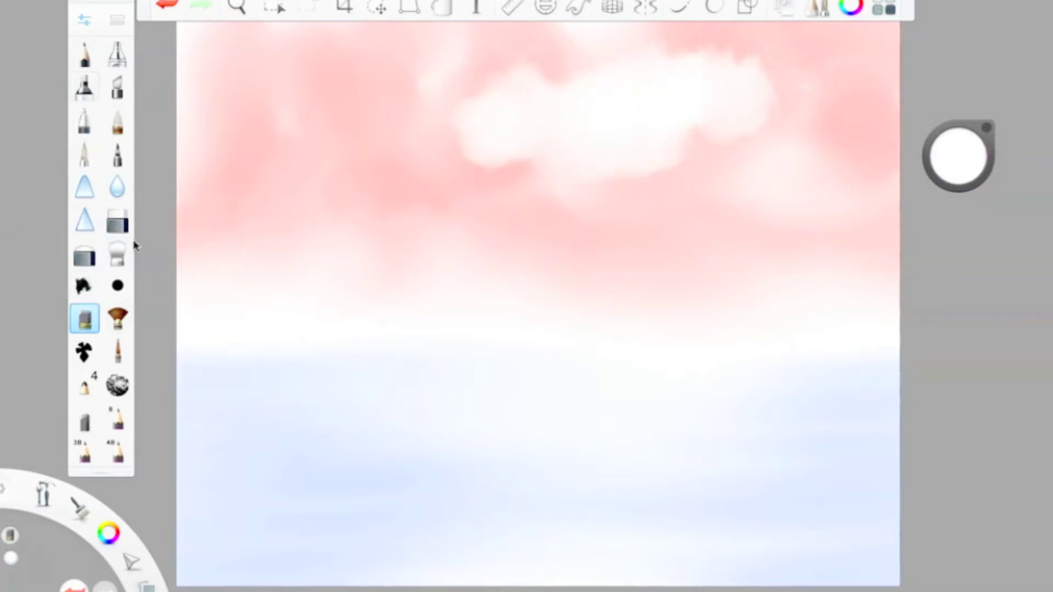
{"action": "left_click", "coordinate": [118, 253]}
{"action": "left_click", "coordinate": [117, 252]}
{"action": "left_click", "coordinate": [634, 47]}
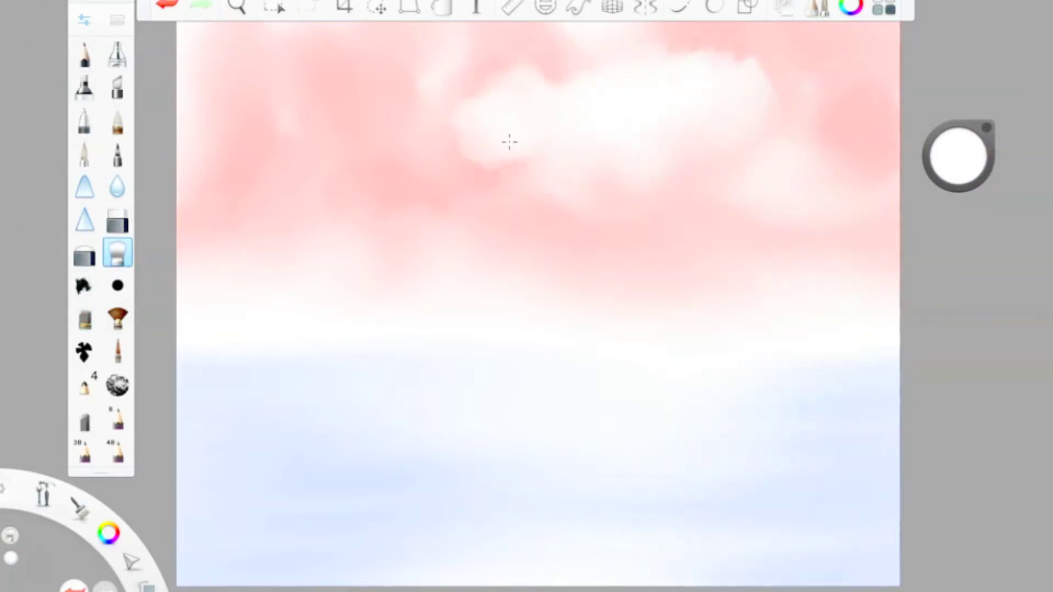
{"action": "left_click_drag", "start_coordinate": [575, 188], "coordinate": [763, 161]}
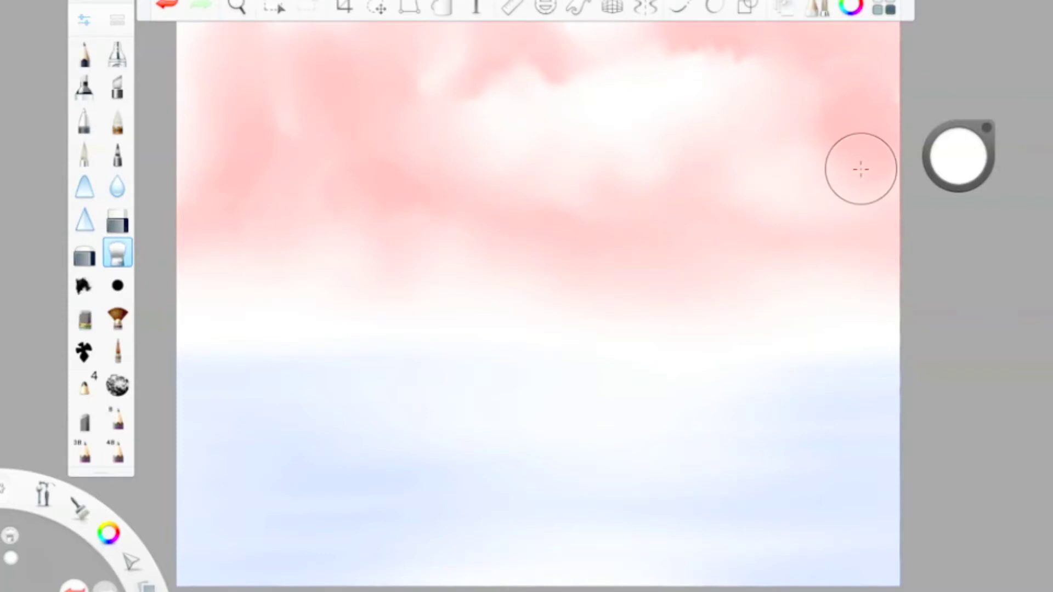
- Extend the white cloud toward the left side of the sky and blend its lower edge into the pink
{"action": "left_click", "coordinate": [85, 318]}
{"action": "mouse_move", "coordinate": [483, 126]}
{"action": "left_mouse_down"}
{"action": "mouse_move", "coordinate": [383, 122]}
{"action": "mouse_move", "coordinate": [301, 160]}
{"action": "mouse_move", "coordinate": [296, 203]}
{"action": "left_mouse_up"}
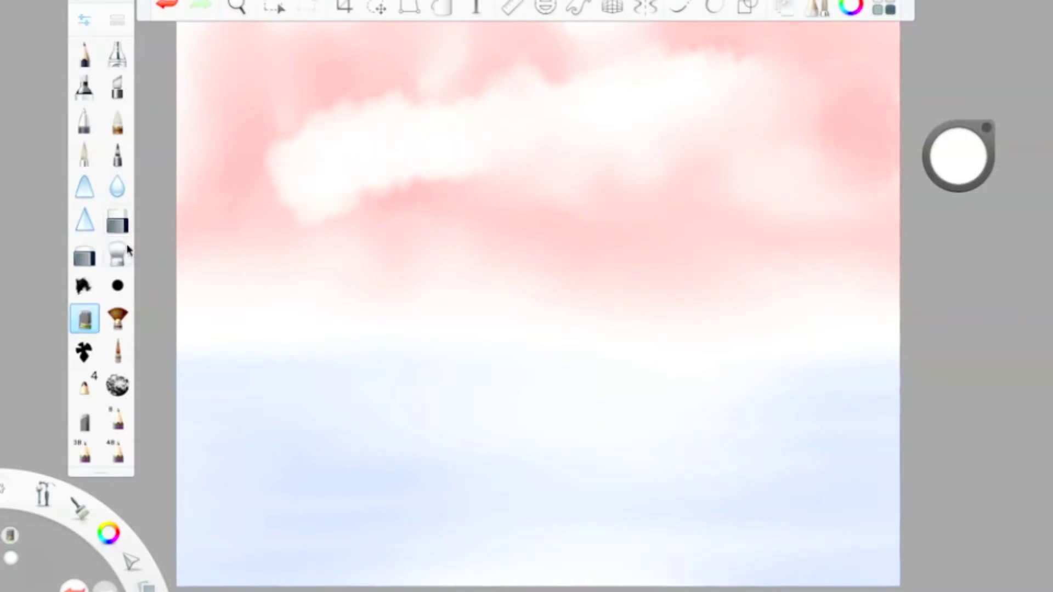
{"action": "left_click", "coordinate": [117, 253]}
{"action": "left_click_drag", "start_coordinate": [359, 162], "coordinate": [258, 176]}
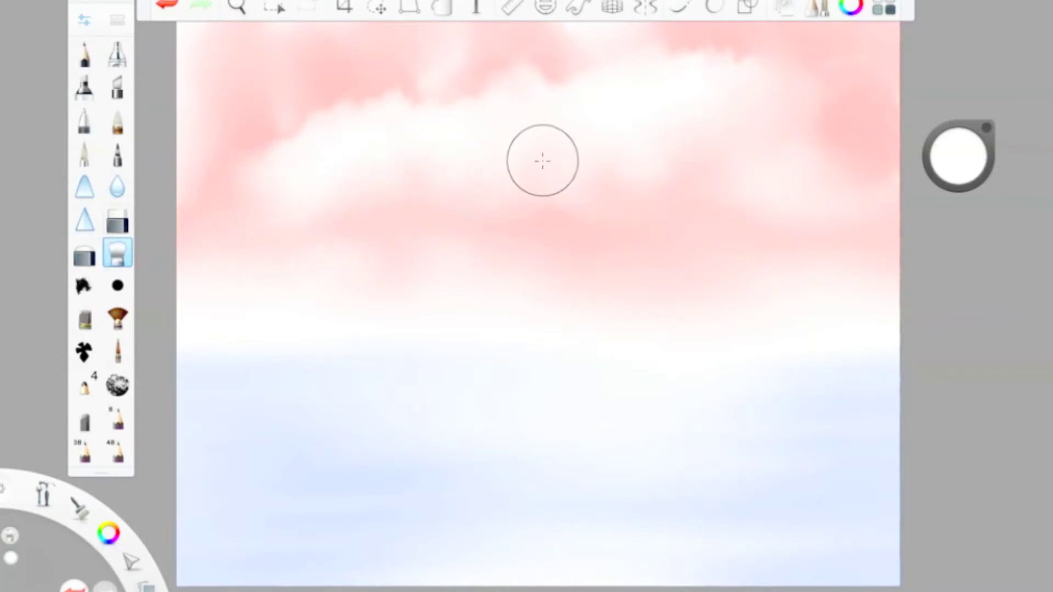
- Paint very light blue over both sides of the water and blend it with the smudge brush
{"action": "left_click", "coordinate": [85, 318]}
{"action": "left_click", "coordinate": [959, 155]}
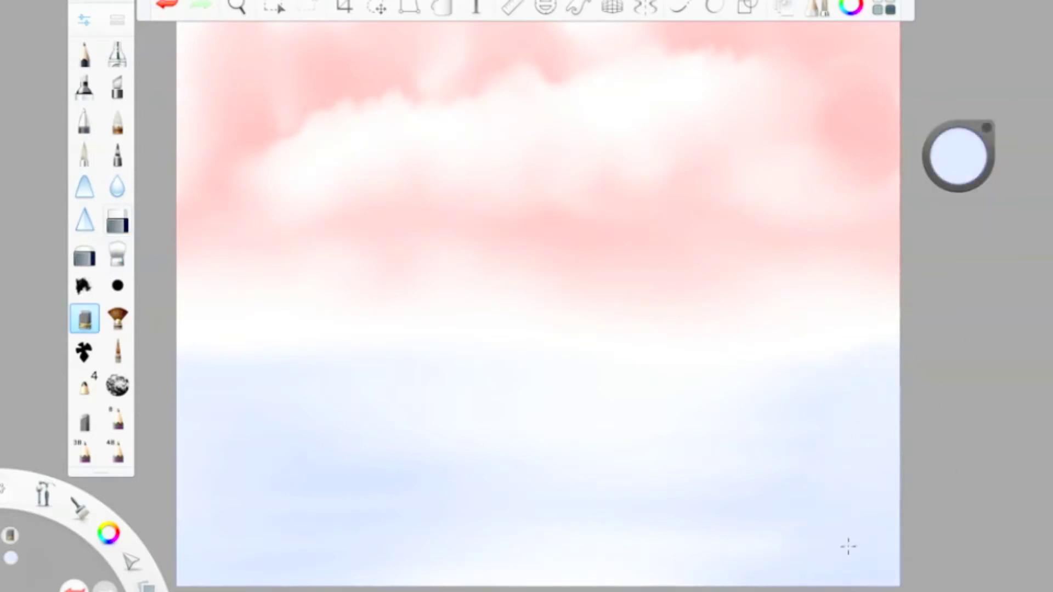
{"action": "left_click", "coordinate": [117, 253]}
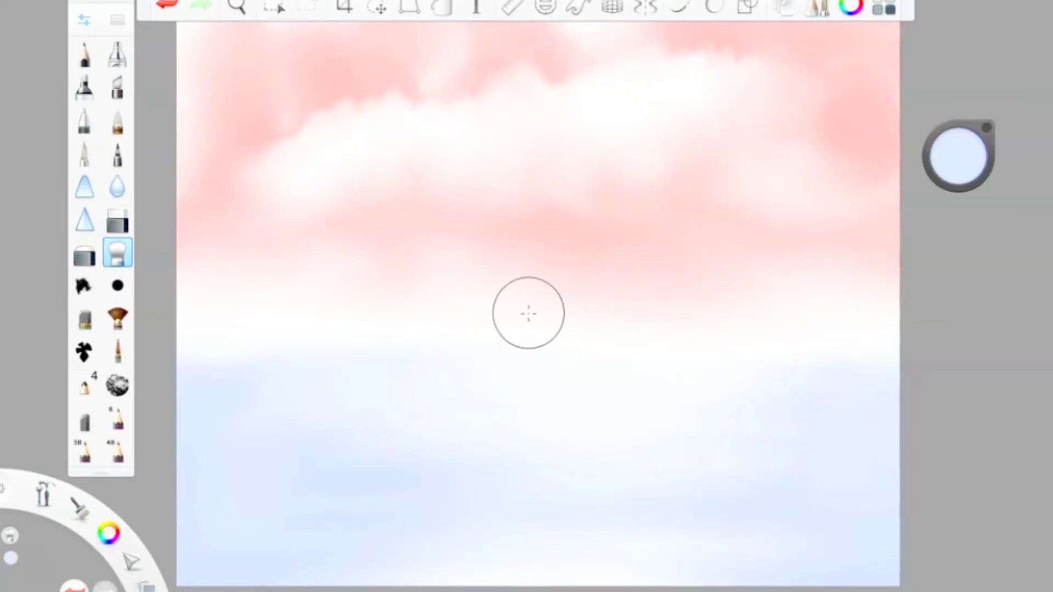
- Paint a black rocky mountain ridge rising over the right half of the horizon with Pencil 4
{"action": "double_click", "coordinate": [85, 385]}
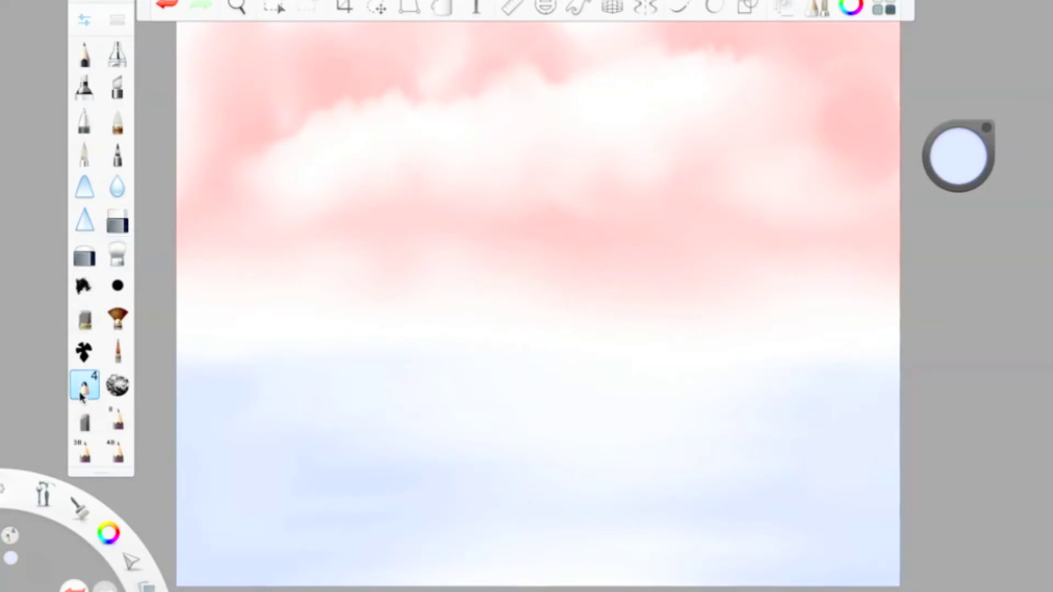
{"action": "left_click", "coordinate": [817, 220]}
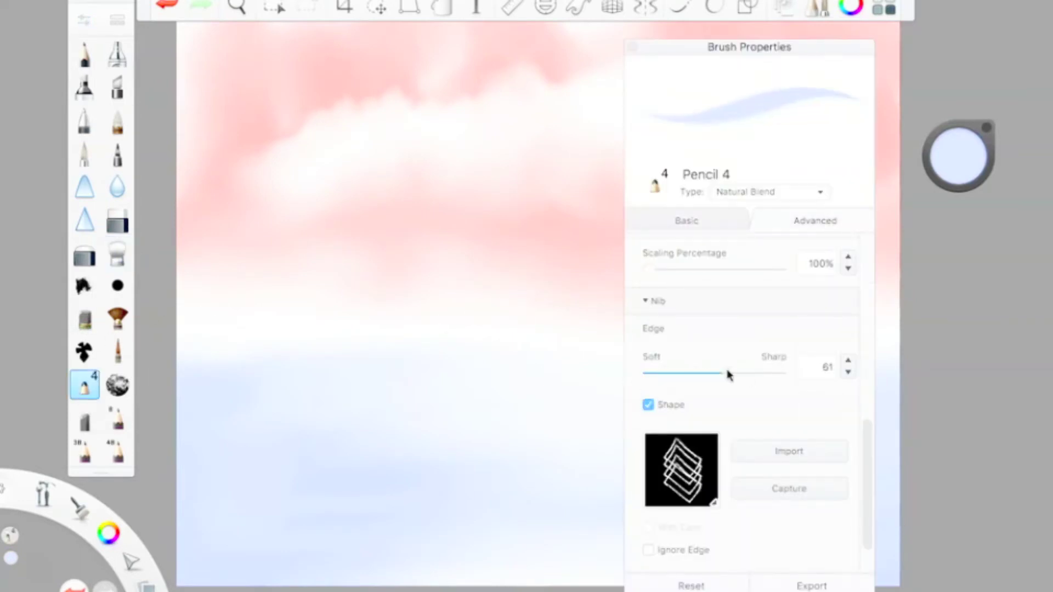
{"action": "left_click", "coordinate": [734, 227]}
{"action": "left_click", "coordinate": [958, 175]}
{"action": "left_click", "coordinate": [959, 185]}
{"action": "left_click", "coordinate": [633, 48]}
{"action": "mouse_move", "coordinate": [720, 195]}
{"action": "left_mouse_down"}
{"action": "mouse_move", "coordinate": [689, 181]}
{"action": "mouse_move", "coordinate": [582, 226]}
{"action": "mouse_move", "coordinate": [666, 208]}
{"action": "mouse_move", "coordinate": [759, 211]}
{"action": "mouse_move", "coordinate": [842, 235]}
{"action": "left_mouse_up"}
{"action": "mouse_move", "coordinate": [668, 175]}
{"action": "left_mouse_down"}
{"action": "mouse_move", "coordinate": [554, 245]}
{"action": "mouse_move", "coordinate": [519, 254]}
{"action": "mouse_move", "coordinate": [693, 232]}
{"action": "mouse_move", "coordinate": [801, 233]}
{"action": "mouse_move", "coordinate": [629, 258]}
{"action": "mouse_move", "coordinate": [774, 253]}
{"action": "mouse_move", "coordinate": [826, 233]}
{"action": "mouse_move", "coordinate": [883, 258]}
{"action": "left_mouse_up"}
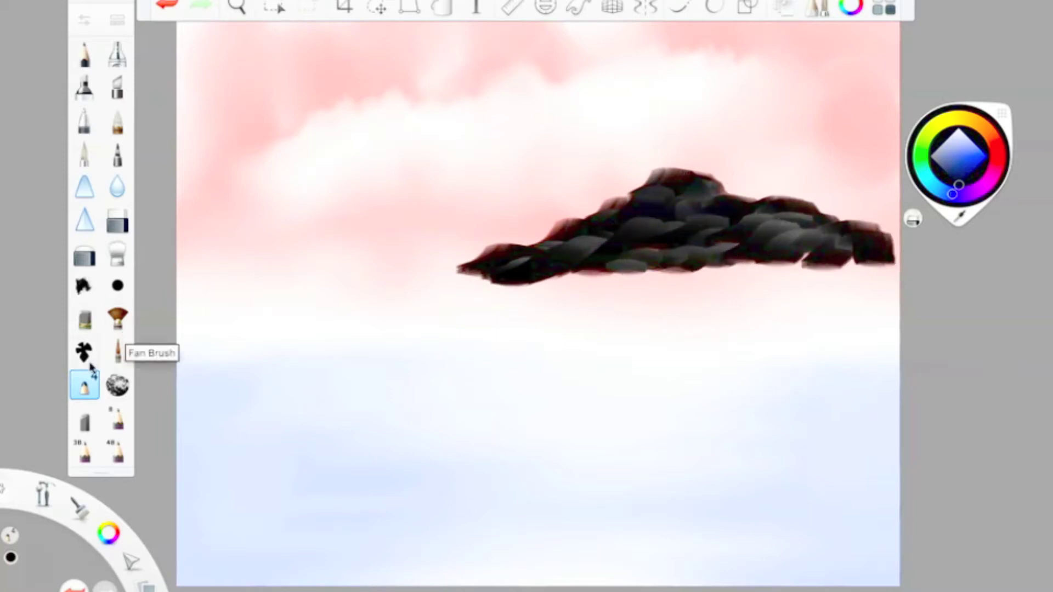
- Set the smudge brush to 21% flow and 24% strength and smear the mountain's underside downward
{"action": "double_click", "coordinate": [117, 253]}
{"action": "left_click_drag", "start_coordinate": [668, 318], "coordinate": [675, 317]}
{"action": "left_click_drag", "start_coordinate": [667, 365], "coordinate": [679, 368]}
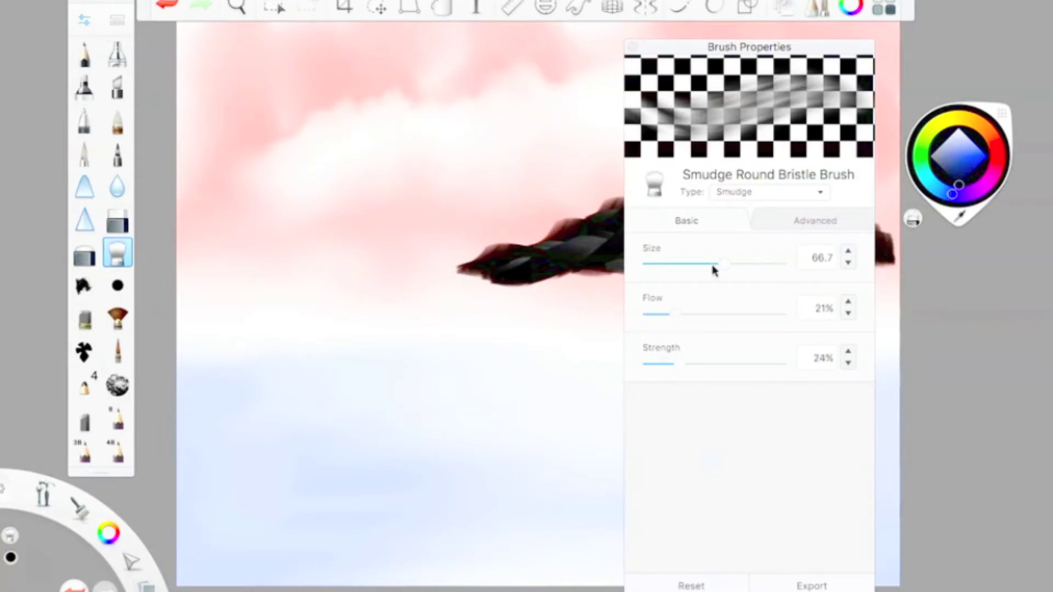
{"action": "left_click", "coordinate": [634, 46]}
{"action": "mouse_move", "coordinate": [767, 241]}
{"action": "left_mouse_down"}
{"action": "mouse_move", "coordinate": [804, 260]}
{"action": "mouse_move", "coordinate": [894, 273]}
{"action": "mouse_move", "coordinate": [667, 302]}
{"action": "mouse_move", "coordinate": [510, 282]}
{"action": "mouse_move", "coordinate": [449, 304]}
{"action": "mouse_move", "coordinate": [533, 317]}
{"action": "mouse_move", "coordinate": [771, 294]}
{"action": "mouse_move", "coordinate": [811, 308]}
{"action": "left_mouse_up"}
- Lower the smudge brush to 7% flow and 12% strength and fade the mountain's base into mist
{"action": "left_click", "coordinate": [84, 19]}
{"action": "left_click_drag", "start_coordinate": [675, 315], "coordinate": [658, 313]}
{"action": "left_click_drag", "start_coordinate": [679, 365], "coordinate": [666, 361]}
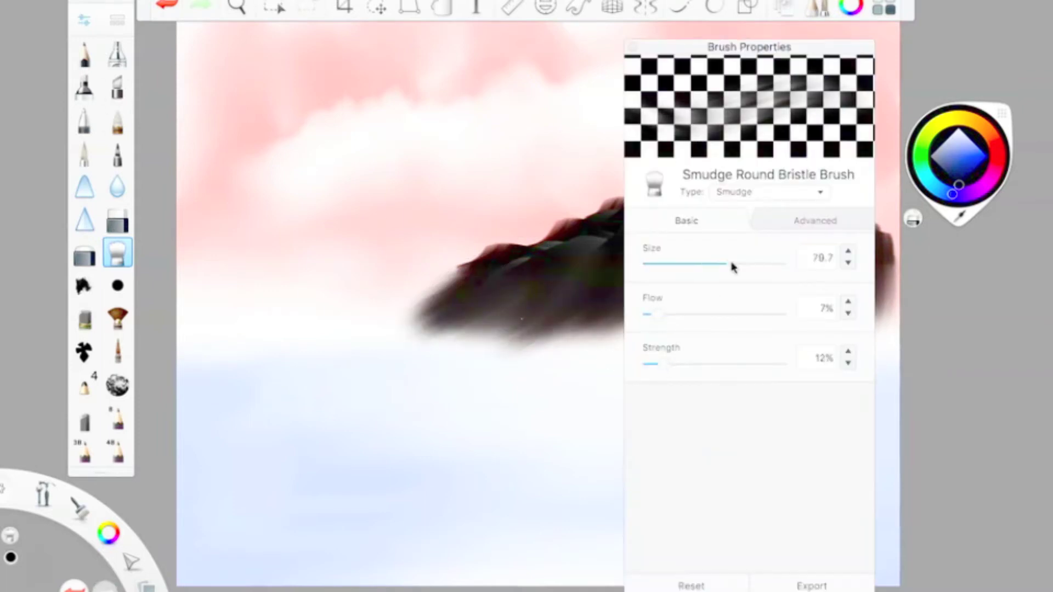
{"action": "left_click", "coordinate": [633, 47]}
{"action": "mouse_move", "coordinate": [393, 332]}
{"action": "left_mouse_down"}
{"action": "mouse_move", "coordinate": [527, 324]}
{"action": "mouse_move", "coordinate": [411, 352]}
{"action": "mouse_move", "coordinate": [552, 323]}
{"action": "mouse_move", "coordinate": [877, 292]}
{"action": "mouse_move", "coordinate": [534, 335]}
{"action": "mouse_move", "coordinate": [441, 321]}
{"action": "mouse_move", "coordinate": [823, 318]}
{"action": "left_mouse_up"}
- Extend the black ridge down to the left and build up the peak with Pencil 4 strokes
{"action": "left_click", "coordinate": [85, 387]}
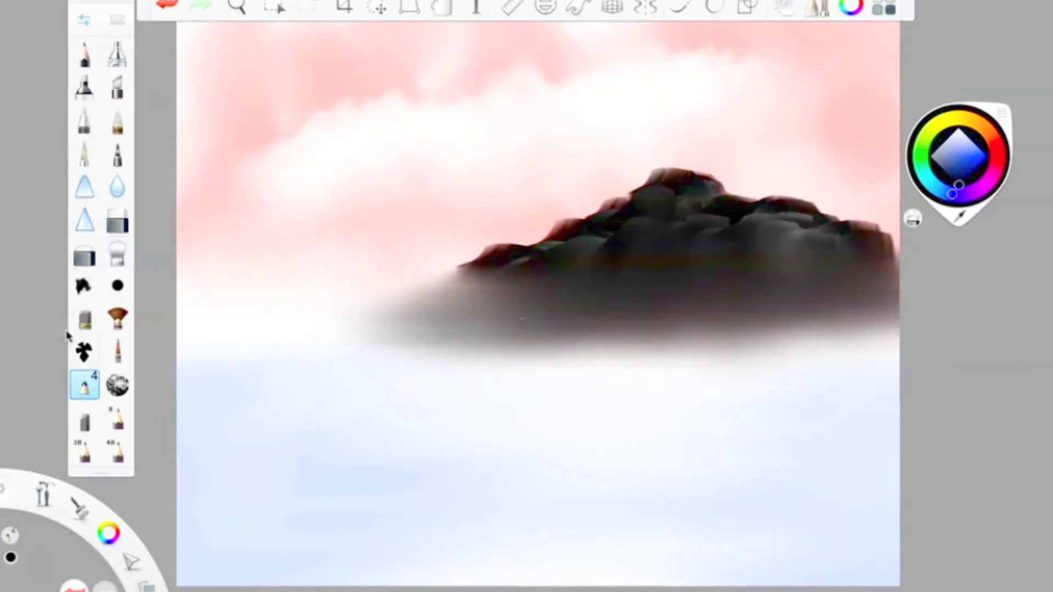
{"action": "left_click", "coordinate": [85, 387]}
{"action": "left_click", "coordinate": [633, 47]}
{"action": "left_click_drag", "start_coordinate": [598, 237], "coordinate": [403, 302]}
{"action": "mouse_move", "coordinate": [666, 184]}
{"action": "left_mouse_down"}
{"action": "mouse_move", "coordinate": [624, 195]}
{"action": "mouse_move", "coordinate": [648, 162]}
{"action": "mouse_move", "coordinate": [620, 218]}
{"action": "mouse_move", "coordinate": [535, 256]}
{"action": "left_mouse_up"}
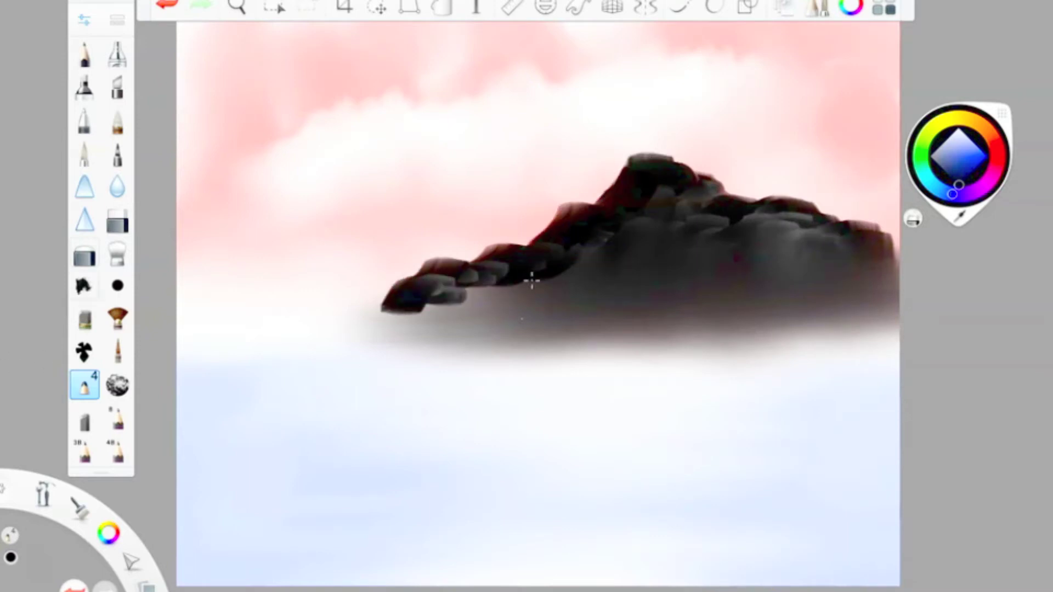
- Smudge the new rocks on the ridge's left slope down into the misty mountain base
{"action": "double_click", "coordinate": [117, 254]}
{"action": "left_click", "coordinate": [695, 263]}
{"action": "left_click", "coordinate": [634, 48]}
{"action": "mouse_move", "coordinate": [403, 304]}
{"action": "left_mouse_down"}
{"action": "mouse_move", "coordinate": [503, 308]}
{"action": "mouse_move", "coordinate": [434, 308]}
{"action": "mouse_move", "coordinate": [511, 364]}
{"action": "mouse_move", "coordinate": [707, 254]}
{"action": "mouse_move", "coordinate": [588, 355]}
{"action": "left_mouse_up"}
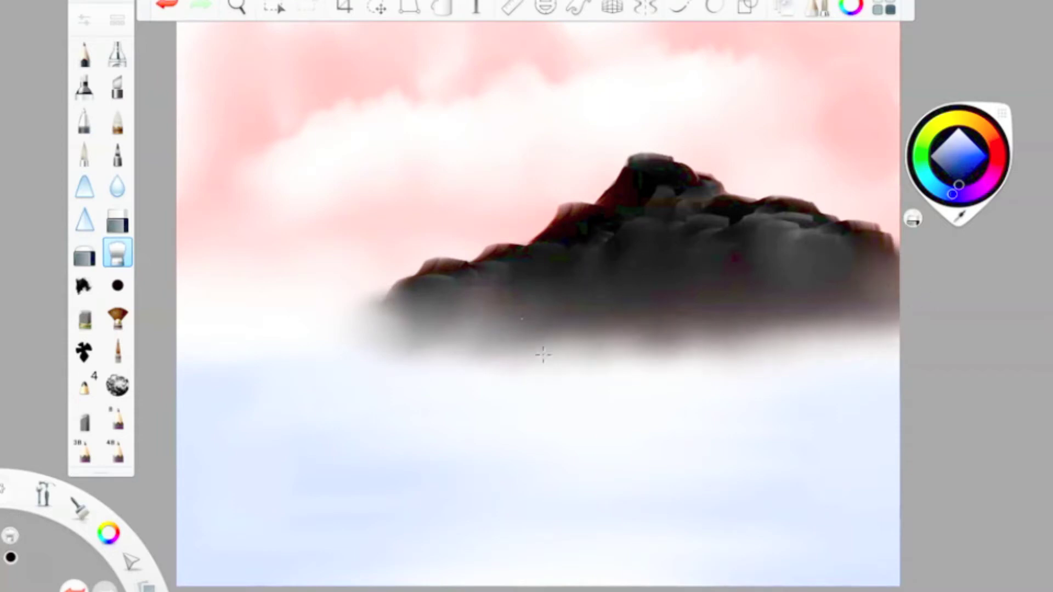
- Paint a golden-orange shoreline along the foot of the mountain, tapering to a point at the left, with Pencil 4
{"action": "left_click", "coordinate": [988, 131]}
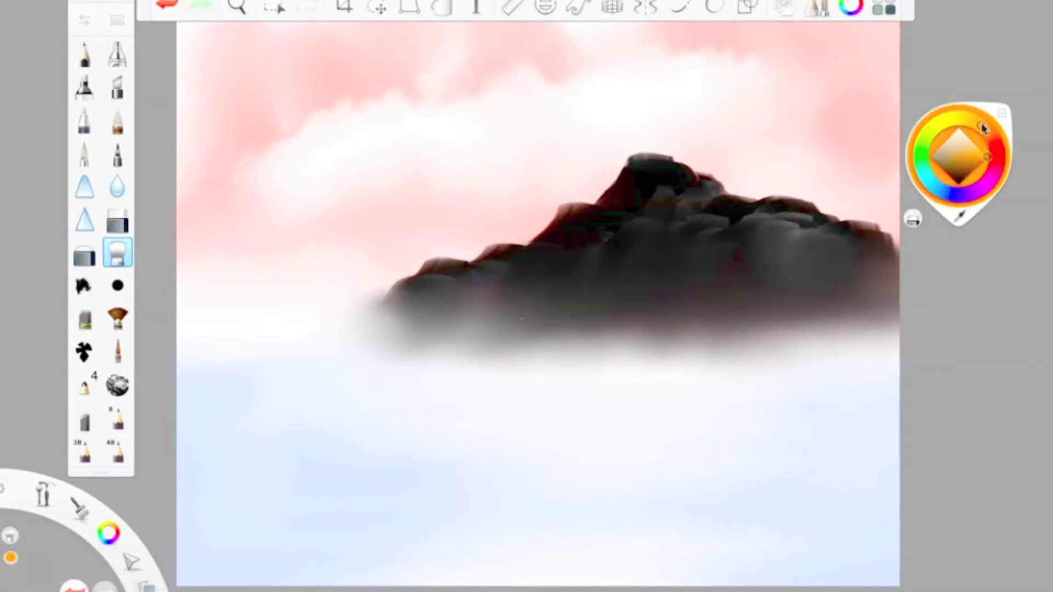
{"action": "left_click", "coordinate": [979, 158]}
{"action": "left_click", "coordinate": [85, 385]}
{"action": "mouse_move", "coordinate": [326, 324]}
{"action": "left_mouse_down"}
{"action": "mouse_move", "coordinate": [415, 349]}
{"action": "mouse_move", "coordinate": [292, 332]}
{"action": "mouse_move", "coordinate": [394, 356]}
{"action": "mouse_move", "coordinate": [535, 359]}
{"action": "mouse_move", "coordinate": [508, 365]}
{"action": "mouse_move", "coordinate": [846, 364]}
{"action": "mouse_move", "coordinate": [342, 329]}
{"action": "left_mouse_up"}
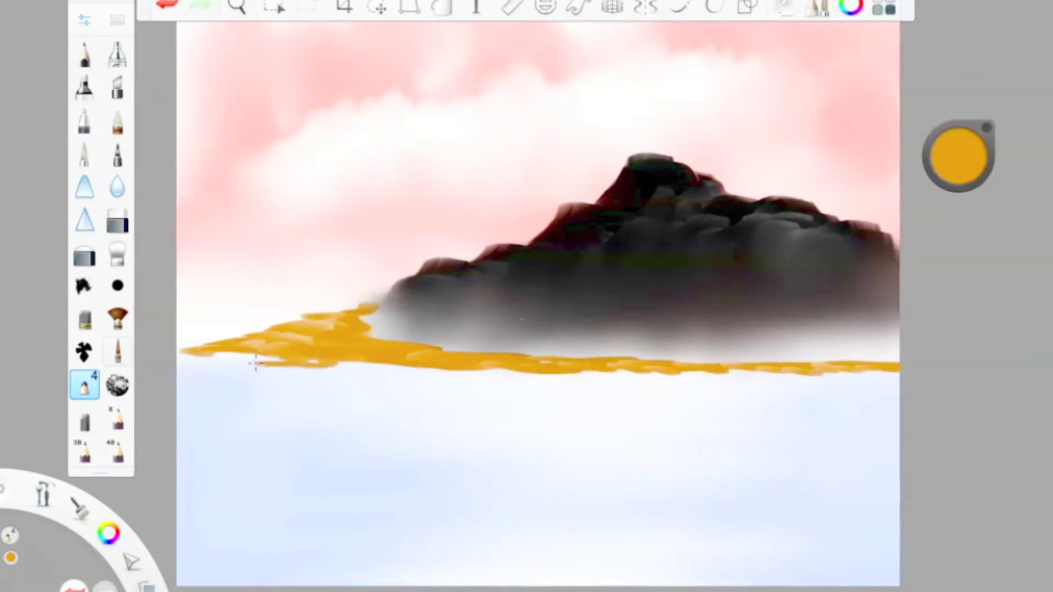
- Paint the mountain's lower left slope dark reddish brown with a smaller Pencil 4, and blend it with the smudge brush
{"action": "left_click", "coordinate": [959, 158]}
{"action": "left_click", "coordinate": [964, 181]}
{"action": "left_click_drag", "start_coordinate": [429, 306], "coordinate": [389, 313]}
{"action": "left_click", "coordinate": [84, 21]}
{"action": "left_click_drag", "start_coordinate": [713, 262], "coordinate": [693, 263]}
{"action": "left_click", "coordinate": [637, 51]}
{"action": "mouse_move", "coordinate": [417, 291]}
{"action": "left_mouse_down"}
{"action": "mouse_move", "coordinate": [395, 329]}
{"action": "mouse_move", "coordinate": [510, 307]}
{"action": "mouse_move", "coordinate": [488, 343]}
{"action": "left_mouse_up"}
{"action": "left_click", "coordinate": [118, 254]}
{"action": "mouse_move", "coordinate": [521, 306]}
{"action": "left_mouse_down"}
{"action": "mouse_move", "coordinate": [458, 307]}
{"action": "mouse_move", "coordinate": [496, 289]}
{"action": "left_mouse_up"}
- Adjust the smudge brush's flow and strength and smear the orange shoreline down into the water across the full canvas width
{"action": "left_click", "coordinate": [83, 21]}
{"action": "left_click", "coordinate": [677, 312]}
{"action": "left_click", "coordinate": [689, 364]}
{"action": "left_click", "coordinate": [607, 212]}
{"action": "mouse_move", "coordinate": [324, 348]}
{"action": "left_mouse_down"}
{"action": "mouse_move", "coordinate": [315, 378]}
{"action": "mouse_move", "coordinate": [251, 362]}
{"action": "mouse_move", "coordinate": [430, 377]}
{"action": "mouse_move", "coordinate": [498, 400]}
{"action": "mouse_move", "coordinate": [571, 376]}
{"action": "mouse_move", "coordinate": [741, 395]}
{"action": "left_mouse_up"}
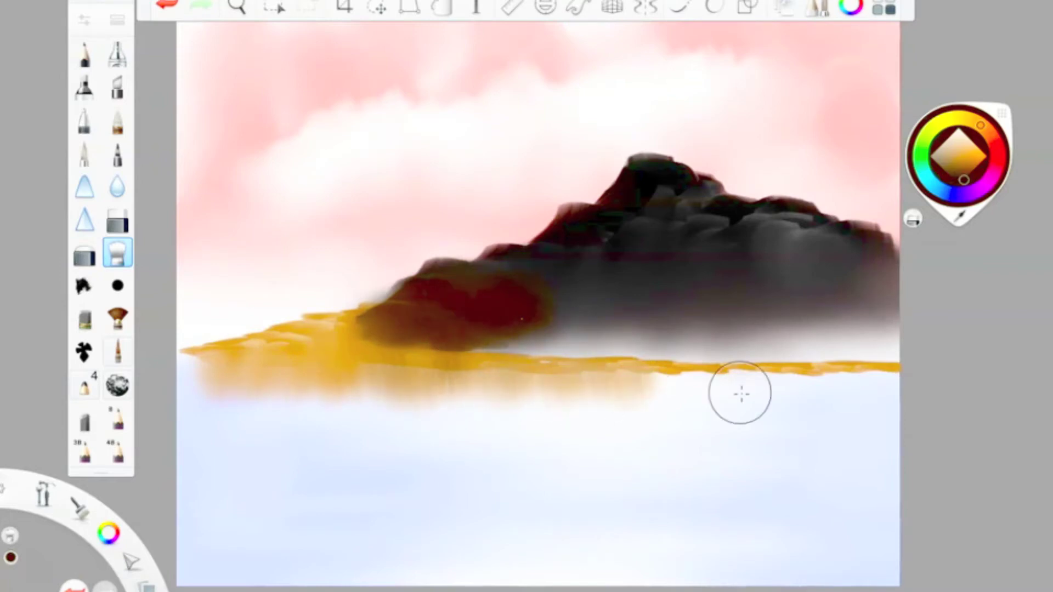
{"action": "mouse_move", "coordinate": [622, 384]}
{"action": "left_mouse_down"}
{"action": "mouse_move", "coordinate": [826, 399]}
{"action": "mouse_move", "coordinate": [897, 387]}
{"action": "left_mouse_up"}
- Draw a thin white waterline along the orange shore with Pencil 4
{"action": "double_click", "coordinate": [85, 385]}
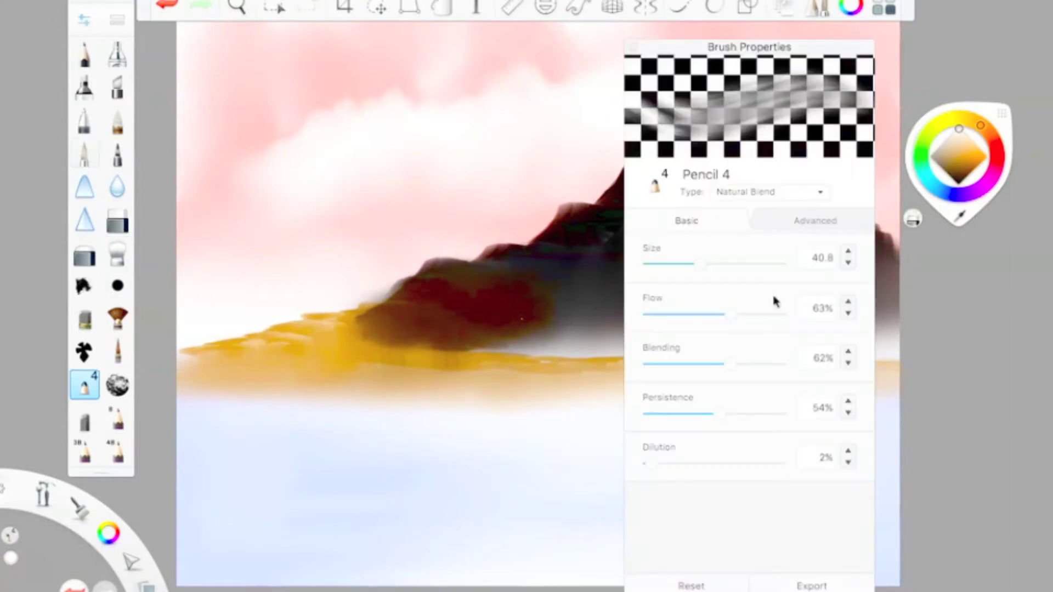
{"action": "left_click", "coordinate": [633, 47]}
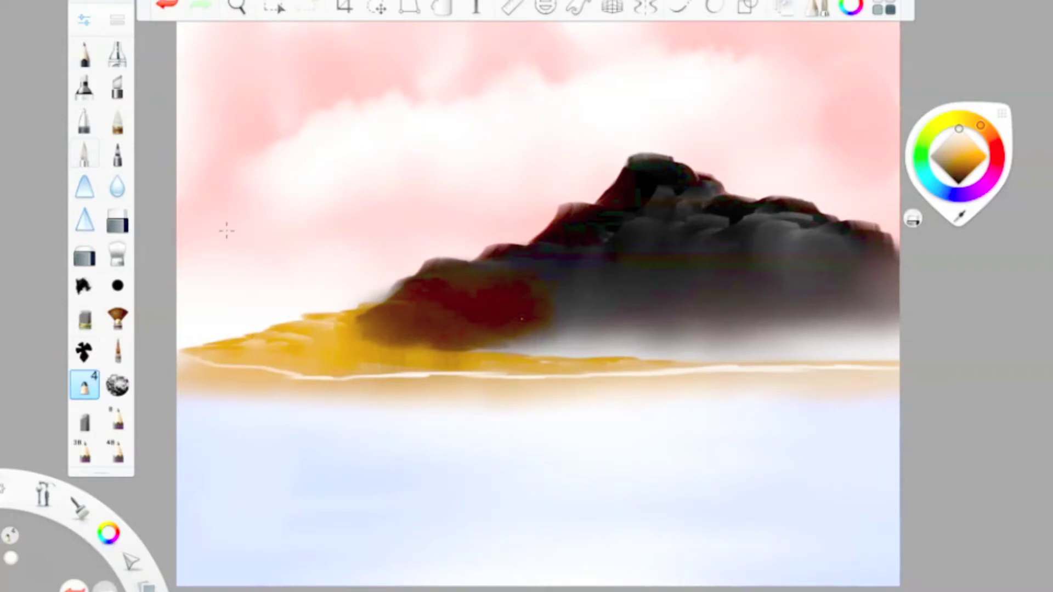
- Try to color the mountain's middle and right slopes dark reddish brown with the Canvas Splatter brush and blend them
{"action": "double_click", "coordinate": [83, 286]}
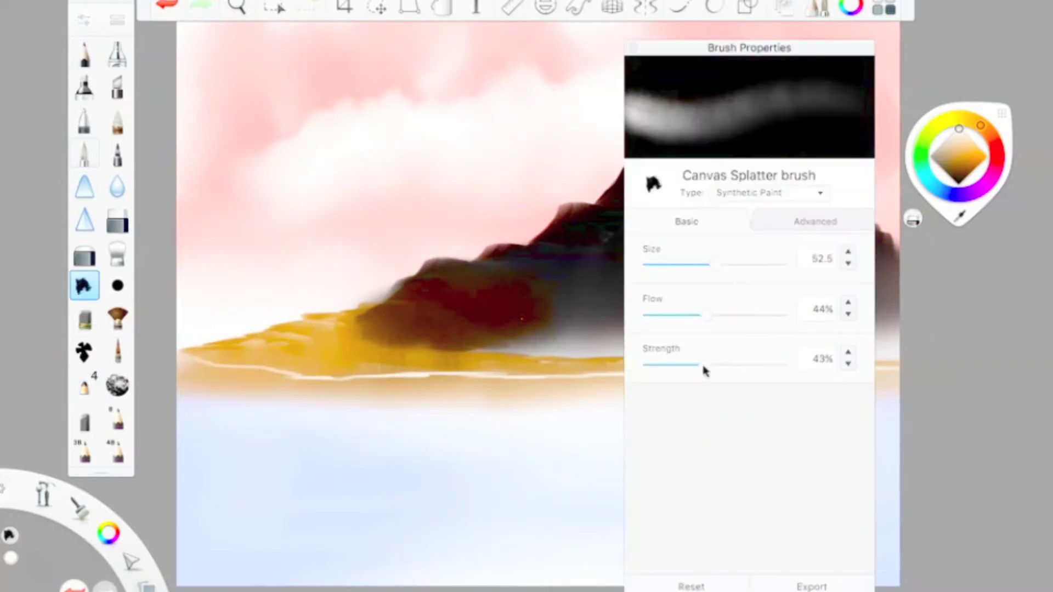
{"action": "left_click", "coordinate": [632, 48]}
{"action": "mouse_move", "coordinate": [763, 274]}
{"action": "left_mouse_down"}
{"action": "mouse_move", "coordinate": [823, 236]}
{"action": "mouse_move", "coordinate": [889, 258]}
{"action": "left_mouse_up"}
{"action": "mouse_move", "coordinate": [792, 251]}
{"action": "left_mouse_down"}
{"action": "mouse_move", "coordinate": [717, 282]}
{"action": "mouse_move", "coordinate": [724, 312]}
{"action": "mouse_move", "coordinate": [752, 329]}
{"action": "mouse_move", "coordinate": [892, 310]}
{"action": "mouse_move", "coordinate": [694, 352]}
{"action": "mouse_move", "coordinate": [717, 254]}
{"action": "mouse_move", "coordinate": [411, 324]}
{"action": "mouse_move", "coordinate": [632, 310]}
{"action": "mouse_move", "coordinate": [762, 225]}
{"action": "left_mouse_up"}
{"action": "left_click", "coordinate": [117, 252]}
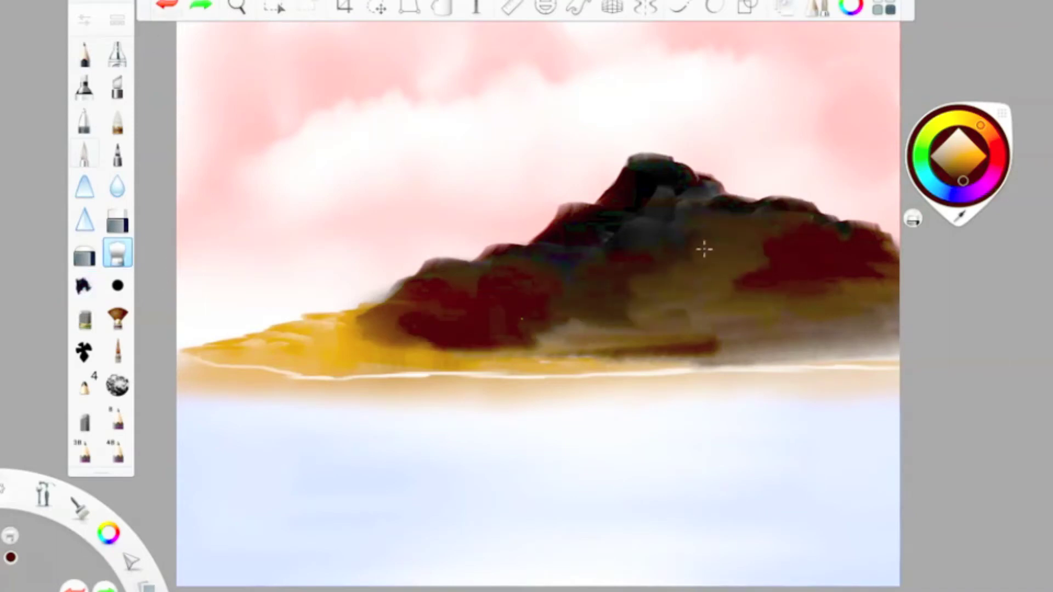
{"action": "left_click_drag", "start_coordinate": [712, 258], "coordinate": [527, 302]}
{"action": "left_click", "coordinate": [166, 9]}
{"action": "left_click", "coordinate": [166, 9]}
{"action": "left_click_drag", "start_coordinate": [888, 354], "coordinate": [702, 359]}
- Undo the recent brown paint and smudge strokes on the mountain's middle and right slopes
{"action": "left_click", "coordinate": [166, 10]}
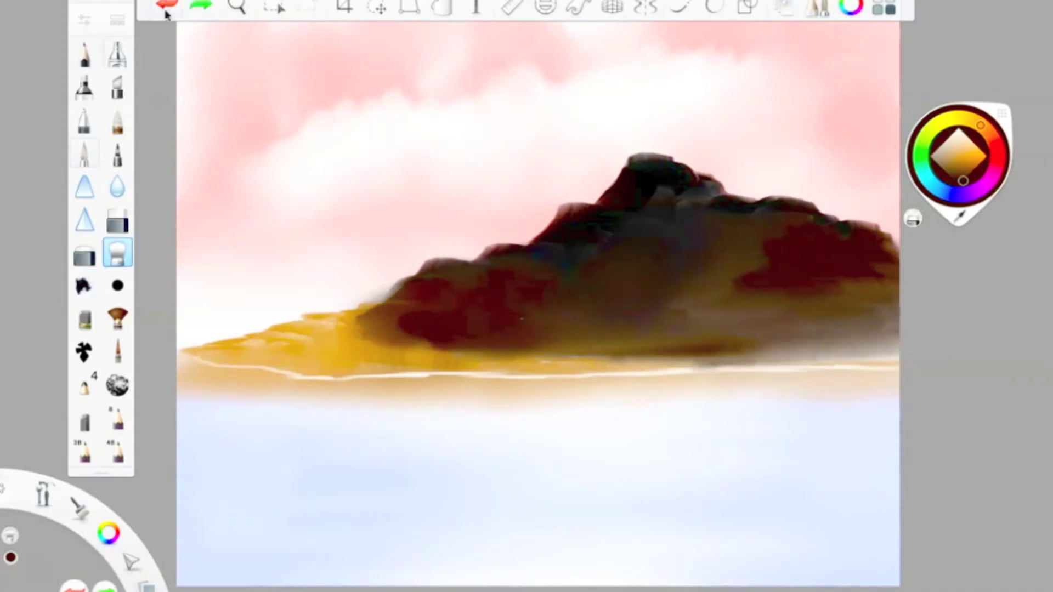
{"action": "left_click", "coordinate": [166, 9]}
{"action": "left_click", "coordinate": [166, 9]}
{"action": "left_click", "coordinate": [166, 8]}
{"action": "left_click", "coordinate": [166, 8]}
{"action": "left_click", "coordinate": [166, 8]}
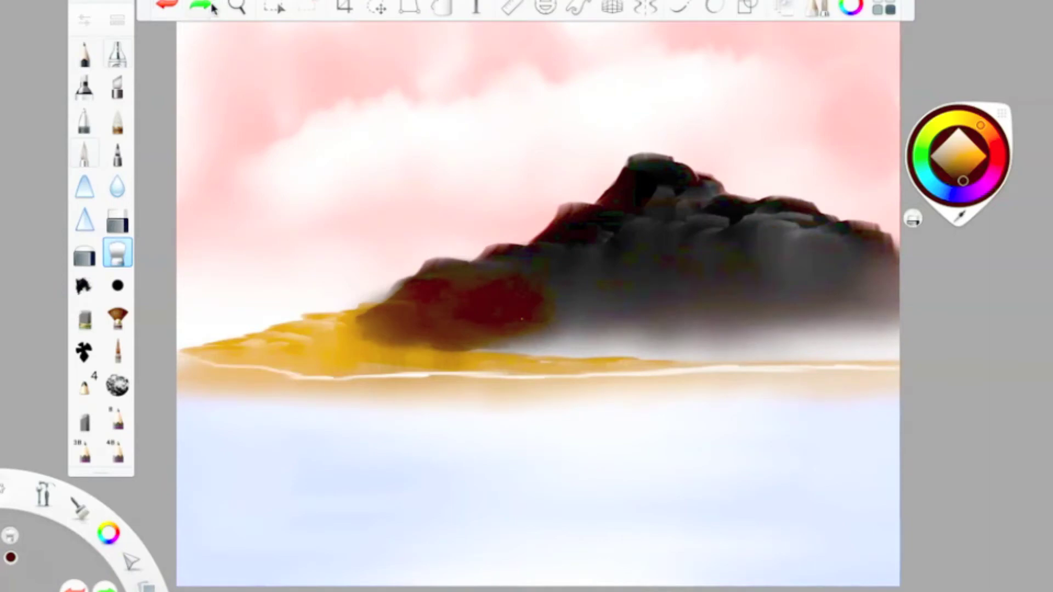
- Choose the knife-shaped brush at the end of the library's Basic set and make a stroke on the mountain's right slope
{"action": "left_click", "coordinate": [118, 22]}
{"action": "scroll", "coordinate": [768, 397], "scroll_direction": "up", "scroll_amount": 10}
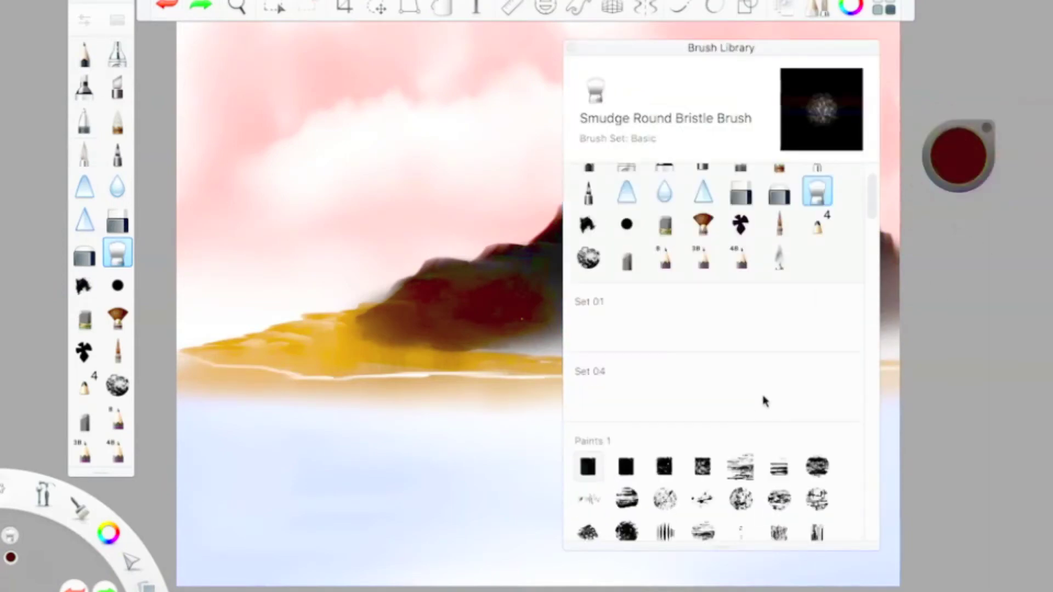
{"action": "left_click", "coordinate": [776, 306]}
{"action": "left_click_drag", "start_coordinate": [785, 213], "coordinate": [812, 226]}
- Raise the knife-shaped brush's flow and strength, reduce its size, and paint the mountain's right slope dark red
{"action": "left_click", "coordinate": [84, 20]}
{"action": "left_click_drag", "start_coordinate": [696, 315], "coordinate": [785, 316]}
{"action": "left_click_drag", "start_coordinate": [695, 365], "coordinate": [785, 365]}
{"action": "left_click_drag", "start_coordinate": [710, 266], "coordinate": [687, 265]}
{"action": "left_click", "coordinate": [633, 47]}
{"action": "mouse_move", "coordinate": [740, 220]}
{"action": "left_mouse_down"}
{"action": "mouse_move", "coordinate": [821, 232]}
{"action": "mouse_move", "coordinate": [797, 252]}
{"action": "mouse_move", "coordinate": [870, 310]}
{"action": "mouse_move", "coordinate": [894, 357]}
{"action": "left_mouse_up"}
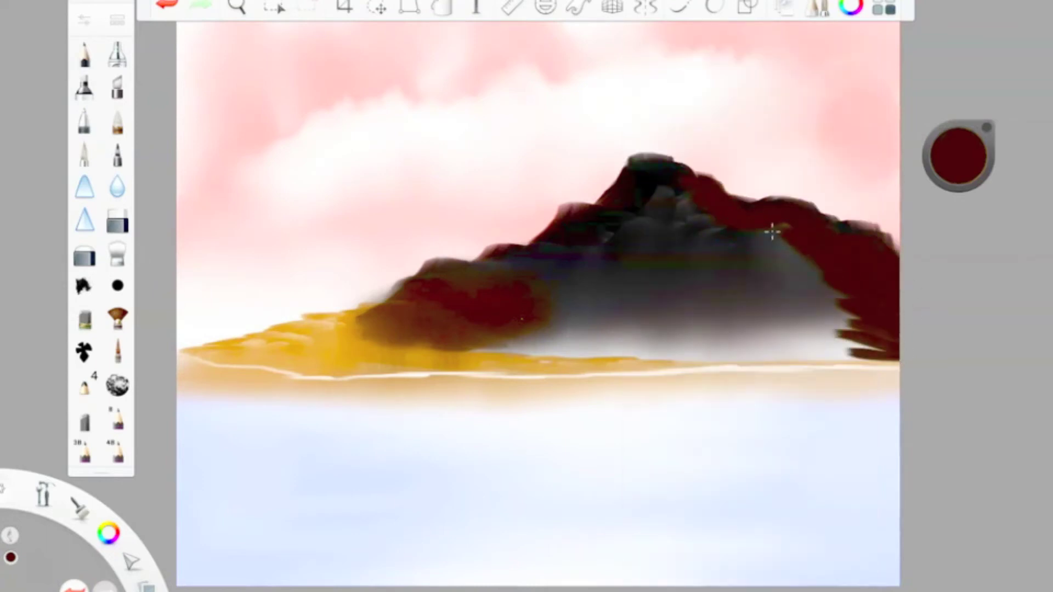
{"action": "left_click_drag", "start_coordinate": [772, 231], "coordinate": [783, 273]}
- Paint a rust-orange band from the peak down the mountain's middle and blend it into the dark red with the smudge brush
{"action": "left_click_drag", "start_coordinate": [957, 159], "coordinate": [962, 82]}
{"action": "mouse_move", "coordinate": [644, 162]}
{"action": "left_mouse_down"}
{"action": "mouse_move", "coordinate": [689, 215]}
{"action": "mouse_move", "coordinate": [694, 263]}
{"action": "mouse_move", "coordinate": [680, 247]}
{"action": "mouse_move", "coordinate": [740, 291]}
{"action": "mouse_move", "coordinate": [740, 259]}
{"action": "mouse_move", "coordinate": [835, 311]}
{"action": "mouse_move", "coordinate": [771, 261]}
{"action": "left_mouse_up"}
{"action": "left_click", "coordinate": [118, 254]}
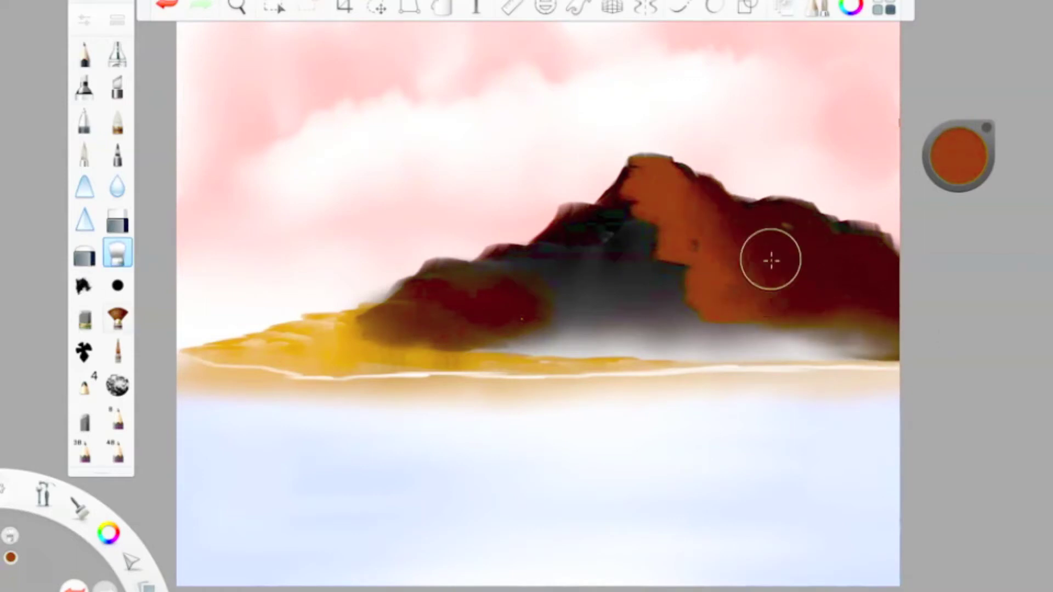
{"action": "mouse_move", "coordinate": [639, 211]}
{"action": "left_mouse_down"}
{"action": "mouse_move", "coordinate": [640, 236]}
{"action": "mouse_move", "coordinate": [631, 194]}
{"action": "left_mouse_up"}
{"action": "left_click", "coordinate": [118, 20]}
{"action": "left_click_drag", "start_coordinate": [678, 316], "coordinate": [661, 316]}
{"action": "left_click", "coordinate": [634, 47]}
{"action": "mouse_move", "coordinate": [634, 192]}
{"action": "left_mouse_down"}
{"action": "mouse_move", "coordinate": [635, 219]}
{"action": "mouse_move", "coordinate": [700, 294]}
{"action": "mouse_move", "coordinate": [768, 328]}
{"action": "left_mouse_up"}
- Add the knife-shaped brush to the brush palette and paint the slope left of the orange band dark red
{"action": "left_click_drag", "start_coordinate": [959, 156], "coordinate": [962, 217]}
{"action": "left_click", "coordinate": [117, 21]}
{"action": "left_click_drag", "start_coordinate": [100, 475], "coordinate": [92, 504]}
{"action": "left_click", "coordinate": [84, 485]}
{"action": "left_click", "coordinate": [568, 47]}
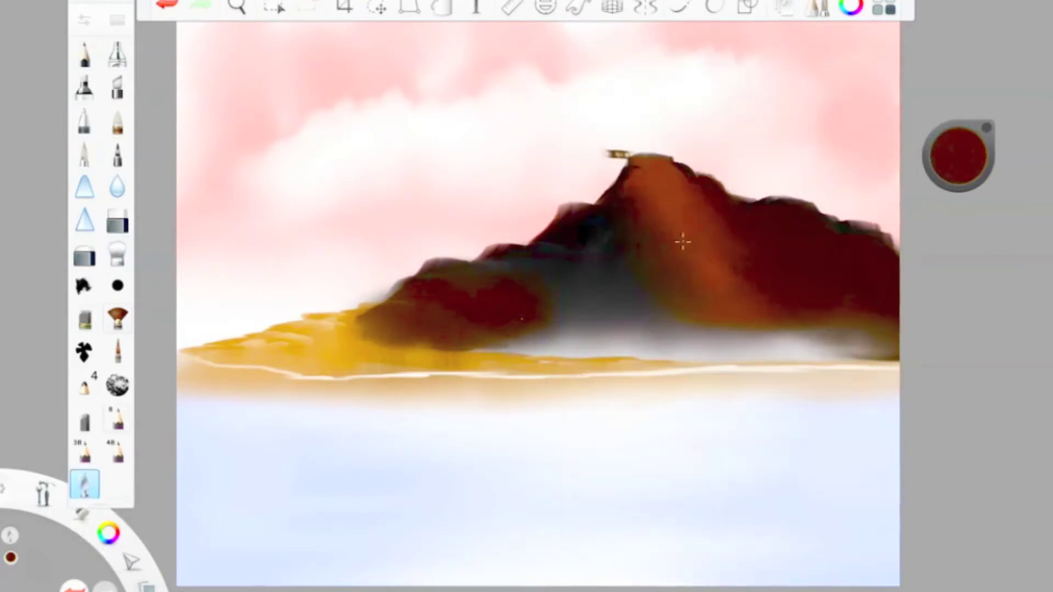
{"action": "left_click_drag", "start_coordinate": [623, 226], "coordinate": [670, 312]}
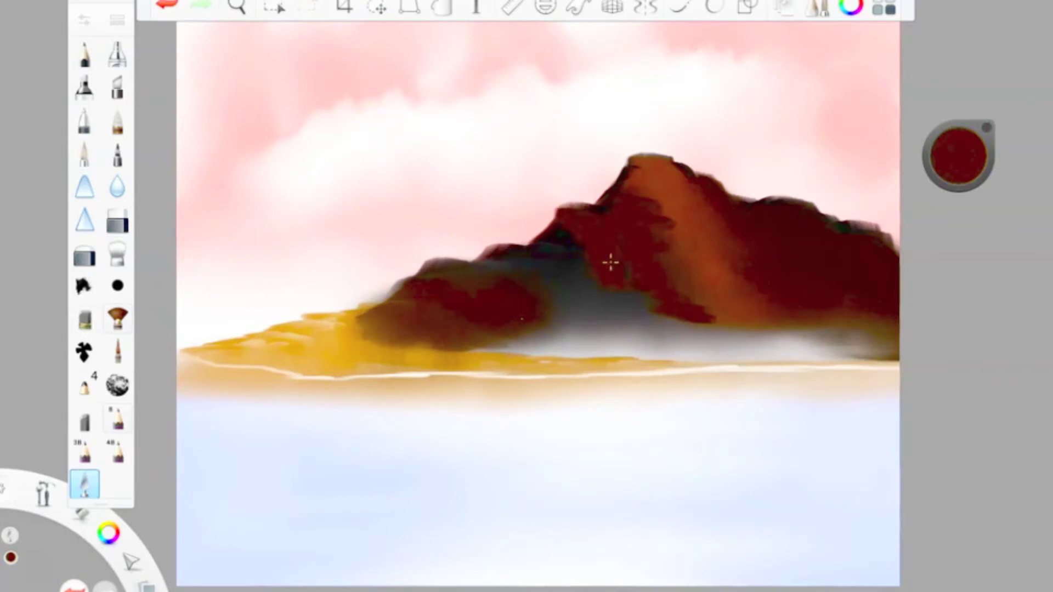
{"action": "left_click_drag", "start_coordinate": [601, 244], "coordinate": [710, 329]}
- Blend the dark red slopes and the mountain's lower right base with the smudge brush
{"action": "left_click", "coordinate": [117, 254]}
{"action": "mouse_move", "coordinate": [680, 204]}
{"action": "left_mouse_down"}
{"action": "mouse_move", "coordinate": [707, 331]}
{"action": "mouse_move", "coordinate": [790, 338]}
{"action": "left_mouse_up"}
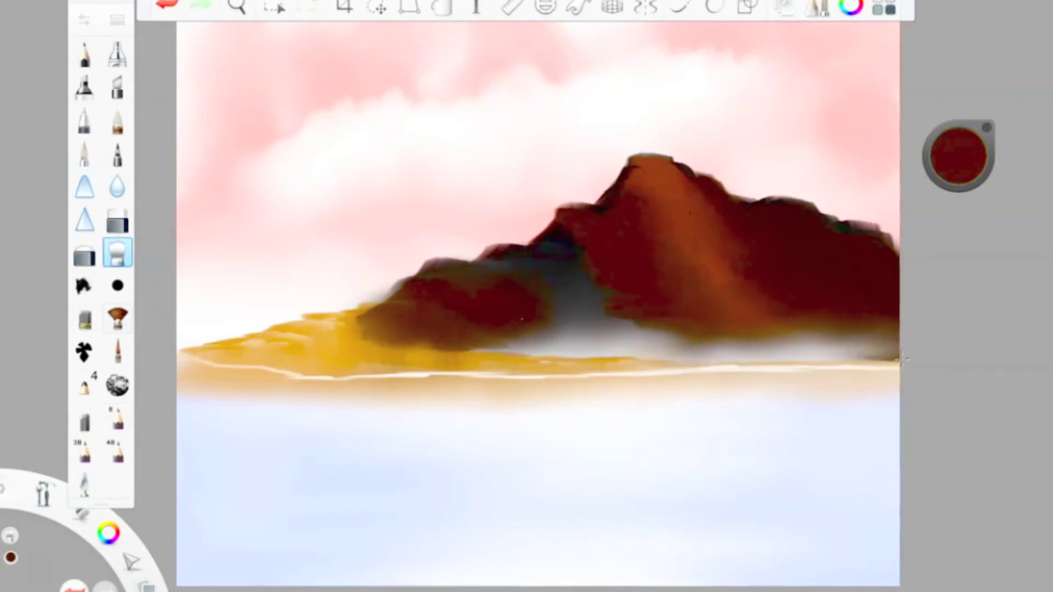
{"action": "left_click_drag", "start_coordinate": [825, 302], "coordinate": [915, 342]}
- Paint rust-orange highlights on the ridge left of the peak and blend them into the dark red rock
{"action": "left_click_drag", "start_coordinate": [938, 177], "coordinate": [918, 74]}
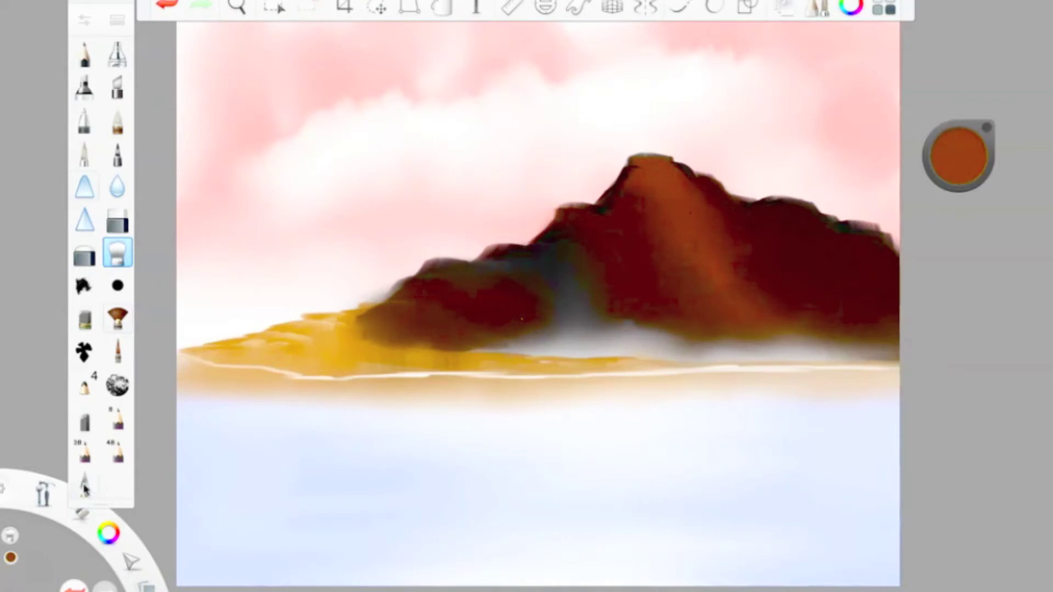
{"action": "left_click", "coordinate": [84, 484]}
{"action": "left_click_drag", "start_coordinate": [569, 221], "coordinate": [575, 220]}
{"action": "mouse_move", "coordinate": [555, 255]}
{"action": "left_mouse_down"}
{"action": "mouse_move", "coordinate": [548, 299]}
{"action": "mouse_move", "coordinate": [536, 306]}
{"action": "mouse_move", "coordinate": [544, 236]}
{"action": "left_mouse_up"}
{"action": "left_click", "coordinate": [117, 254]}
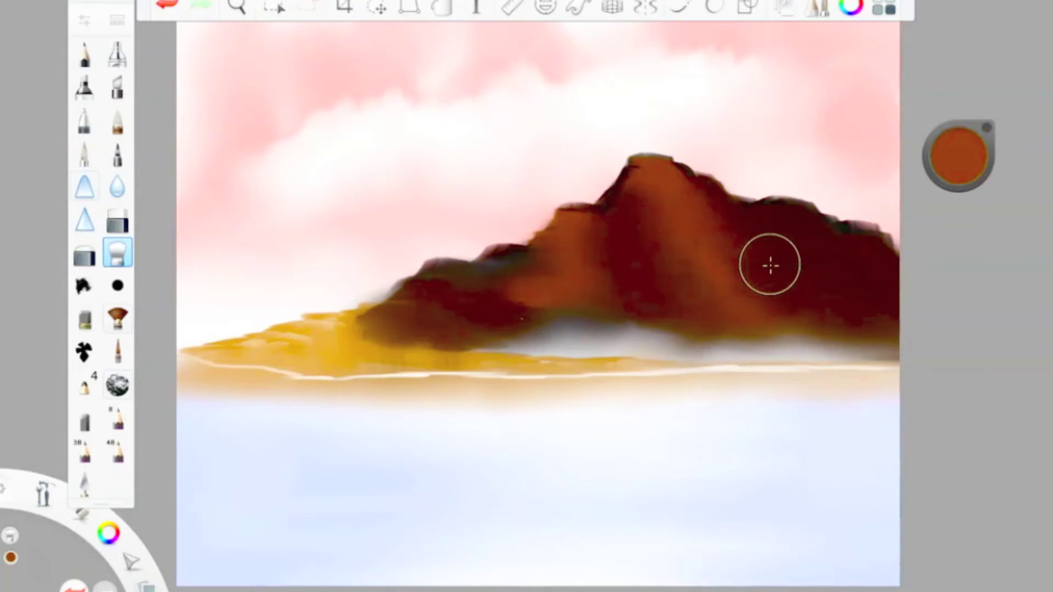
- Paint rust-orange highlights on the lower ridge left of the peak and blend them with the smudge brush
{"action": "mouse_move", "coordinate": [505, 309]}
{"action": "left_mouse_down"}
{"action": "mouse_move", "coordinate": [594, 327]}
{"action": "mouse_move", "coordinate": [510, 333]}
{"action": "left_mouse_up"}
{"action": "left_click", "coordinate": [85, 485]}
{"action": "mouse_move", "coordinate": [499, 280]}
{"action": "left_mouse_down"}
{"action": "mouse_move", "coordinate": [595, 336]}
{"action": "mouse_move", "coordinate": [521, 323]}
{"action": "left_mouse_up"}
{"action": "left_click", "coordinate": [117, 253]}
{"action": "mouse_move", "coordinate": [506, 264]}
{"action": "left_mouse_down"}
{"action": "mouse_move", "coordinate": [534, 281]}
{"action": "mouse_move", "coordinate": [438, 339]}
{"action": "mouse_move", "coordinate": [491, 258]}
{"action": "left_mouse_up"}
- Paint black shadows on the two lower ridges left of the peak and blend them into the rock
{"action": "left_click_drag", "start_coordinate": [959, 156], "coordinate": [959, 324]}
{"action": "left_click", "coordinate": [84, 485]}
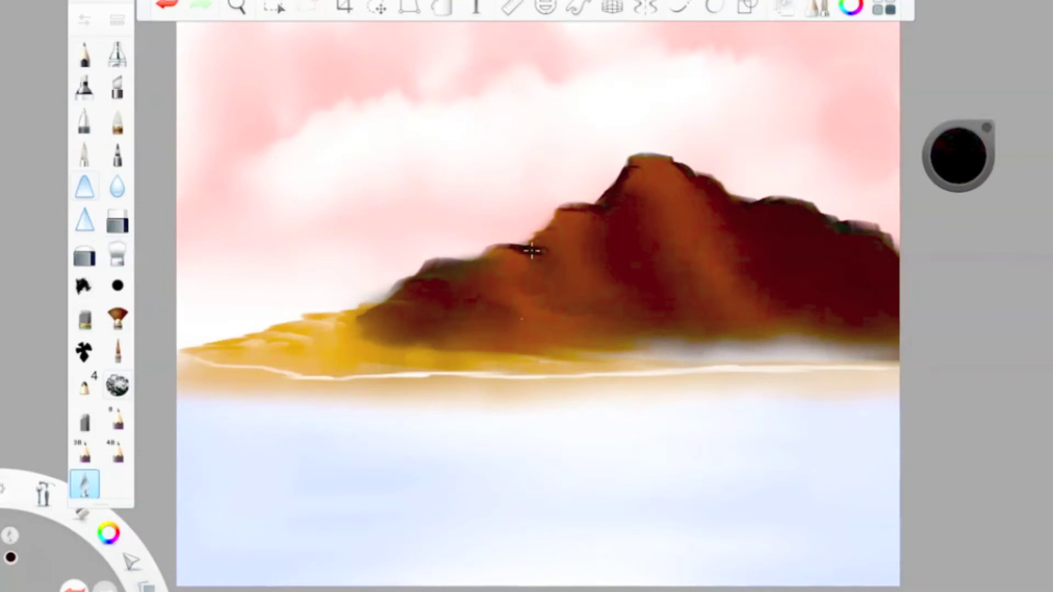
{"action": "double_click", "coordinate": [117, 252]}
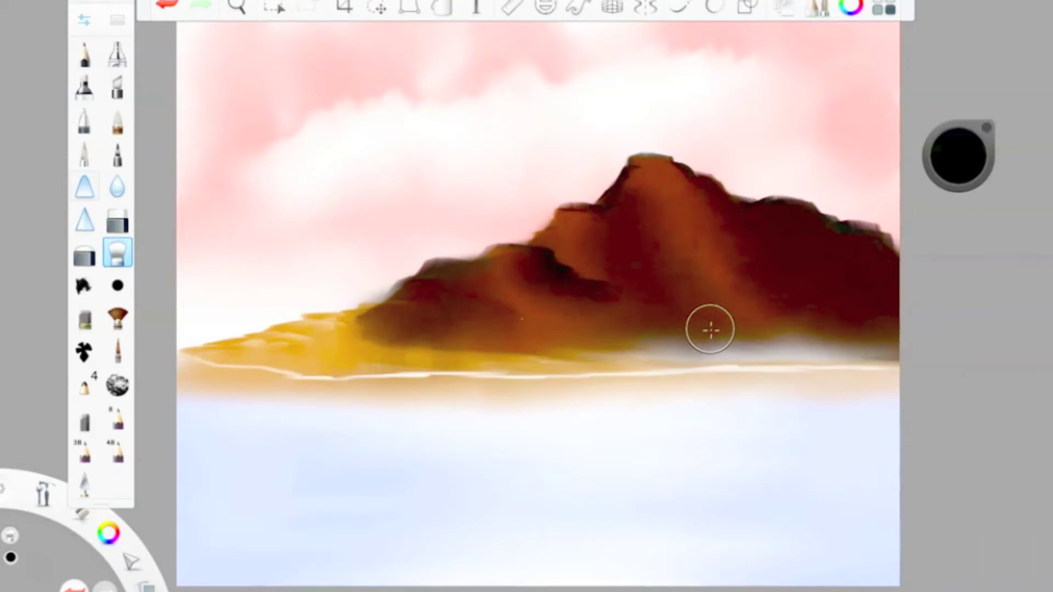
{"action": "left_click", "coordinate": [89, 476]}
{"action": "mouse_move", "coordinate": [439, 265]}
{"action": "left_mouse_down"}
{"action": "mouse_move", "coordinate": [484, 271]}
{"action": "mouse_move", "coordinate": [553, 320]}
{"action": "left_mouse_up"}
{"action": "mouse_move", "coordinate": [451, 313]}
{"action": "left_mouse_down"}
{"action": "mouse_move", "coordinate": [512, 334]}
{"action": "mouse_move", "coordinate": [468, 328]}
{"action": "mouse_move", "coordinate": [433, 287]}
{"action": "mouse_move", "coordinate": [475, 297]}
{"action": "left_mouse_up"}
{"action": "left_click", "coordinate": [117, 256]}
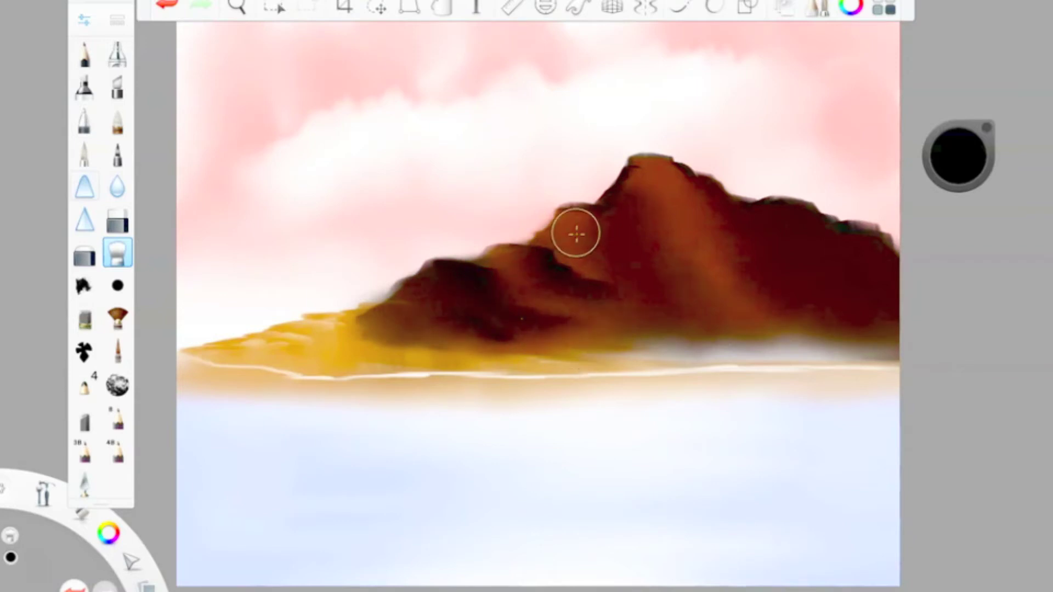
- Adjust the Old Pallette Knife's rotation, then paint a black shadow down the ridge just left of the peak and blend it
{"action": "double_click", "coordinate": [85, 480]}
{"action": "left_click", "coordinate": [823, 223]}
{"action": "scroll", "coordinate": [768, 307], "scroll_direction": "down", "scroll_amount": 2}
{"action": "left_click_drag", "start_coordinate": [675, 326], "coordinate": [746, 327]}
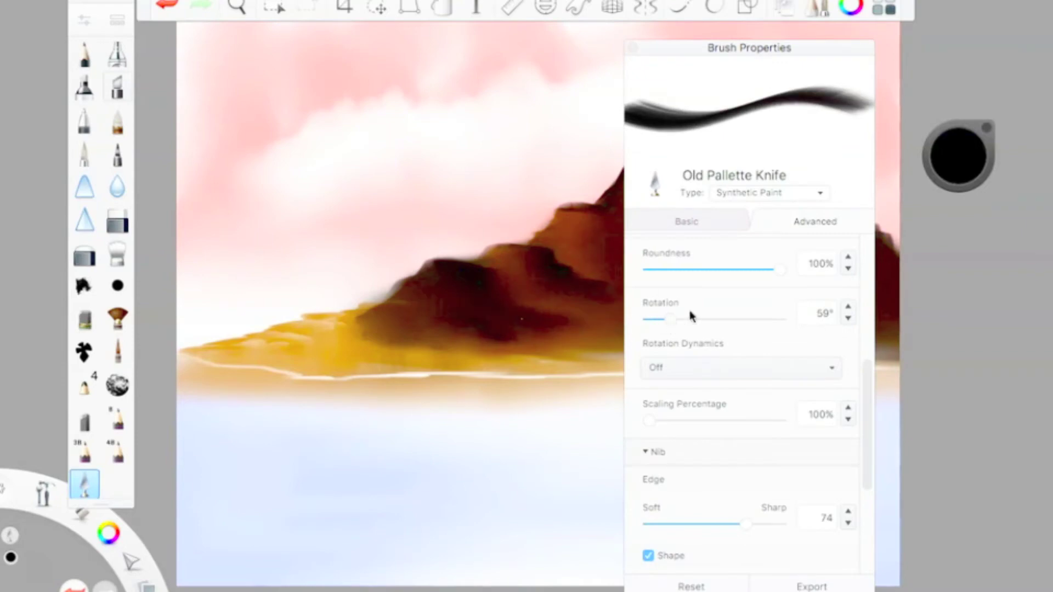
{"action": "left_click_drag", "start_coordinate": [689, 312], "coordinate": [653, 318]}
{"action": "left_click", "coordinate": [633, 47]}
{"action": "mouse_move", "coordinate": [570, 207]}
{"action": "left_mouse_down"}
{"action": "mouse_move", "coordinate": [615, 250]}
{"action": "mouse_move", "coordinate": [568, 221]}
{"action": "left_mouse_up"}
{"action": "left_click", "coordinate": [117, 253]}
{"action": "left_click_drag", "start_coordinate": [662, 287], "coordinate": [574, 223]}
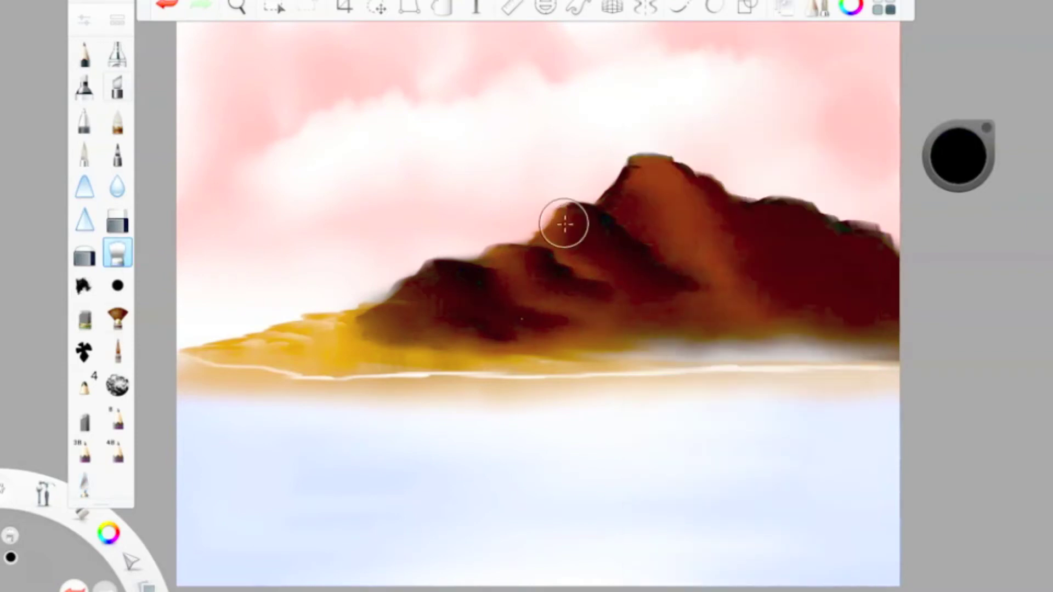
- Paint black shadows along the peak's top and the ridge line to its right, blending them with the smudge brush
{"action": "left_click", "coordinate": [85, 485]}
{"action": "left_click_drag", "start_coordinate": [636, 161], "coordinate": [674, 171]}
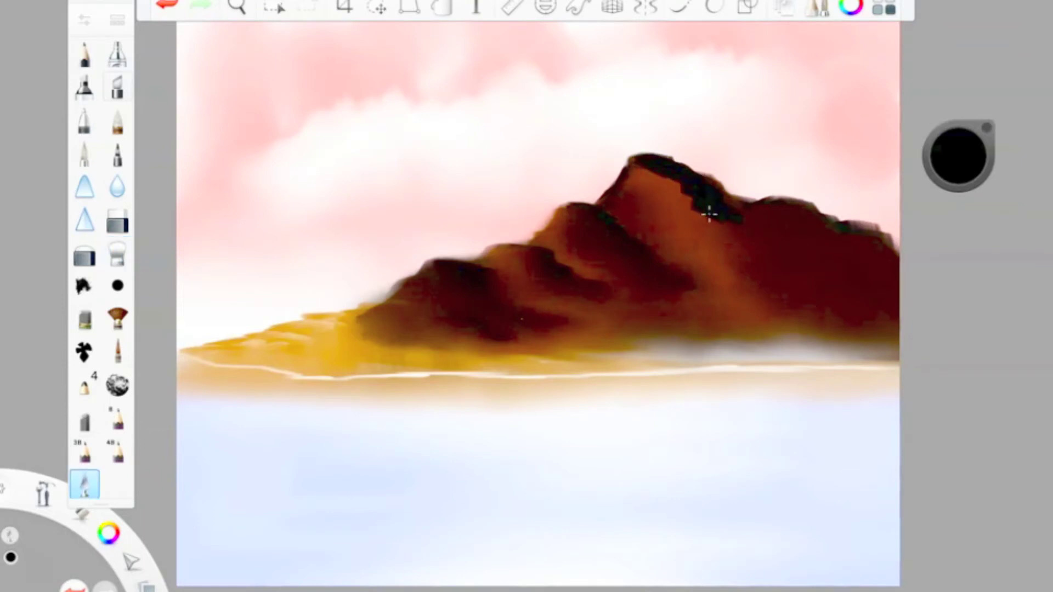
{"action": "left_click_drag", "start_coordinate": [721, 212], "coordinate": [803, 218]}
{"action": "left_click", "coordinate": [117, 252]}
{"action": "mouse_move", "coordinate": [705, 218]}
{"action": "left_mouse_down"}
{"action": "mouse_move", "coordinate": [663, 200]}
{"action": "mouse_move", "coordinate": [706, 240]}
{"action": "mouse_move", "coordinate": [827, 243]}
{"action": "mouse_move", "coordinate": [778, 240]}
{"action": "left_mouse_up"}
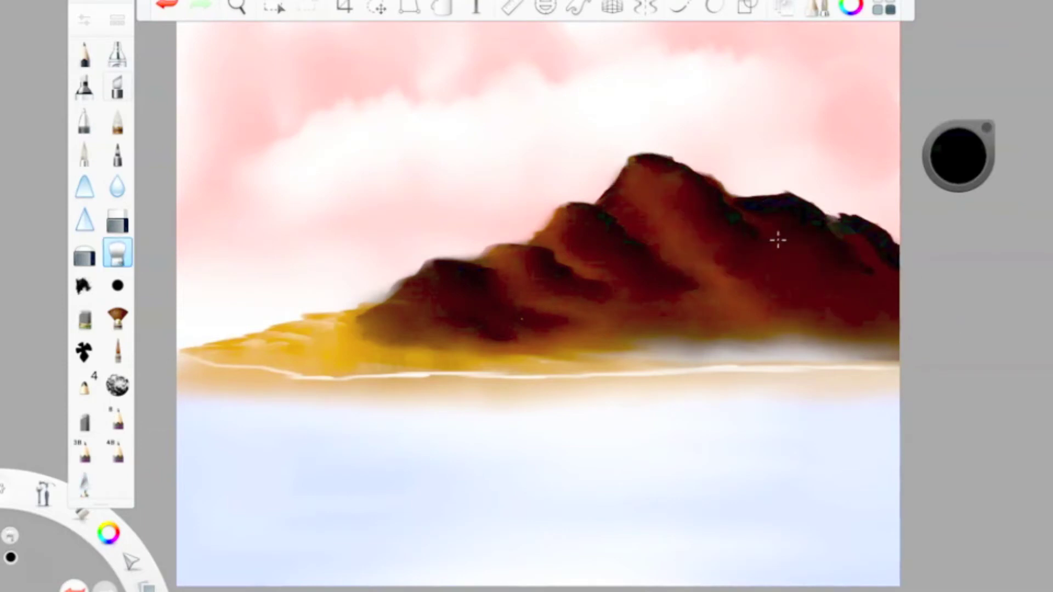
- Paint black shadows along the mountain's base above the waterline and blend them into the dark red
{"action": "left_click", "coordinate": [84, 484]}
{"action": "left_click_drag", "start_coordinate": [703, 297], "coordinate": [733, 311]}
{"action": "mouse_move", "coordinate": [805, 332]}
{"action": "left_mouse_down"}
{"action": "mouse_move", "coordinate": [738, 342]}
{"action": "mouse_move", "coordinate": [747, 345]}
{"action": "mouse_move", "coordinate": [644, 336]}
{"action": "mouse_move", "coordinate": [712, 316]}
{"action": "mouse_move", "coordinate": [734, 346]}
{"action": "mouse_move", "coordinate": [729, 305]}
{"action": "mouse_move", "coordinate": [813, 320]}
{"action": "mouse_move", "coordinate": [765, 340]}
{"action": "left_mouse_up"}
{"action": "left_click", "coordinate": [122, 255]}
{"action": "left_click", "coordinate": [84, 486]}
{"action": "mouse_move", "coordinate": [621, 340]}
{"action": "left_mouse_down"}
{"action": "mouse_move", "coordinate": [565, 351]}
{"action": "mouse_move", "coordinate": [616, 358]}
{"action": "mouse_move", "coordinate": [439, 356]}
{"action": "mouse_move", "coordinate": [713, 359]}
{"action": "mouse_move", "coordinate": [550, 336]}
{"action": "mouse_move", "coordinate": [611, 390]}
{"action": "left_mouse_up"}
{"action": "left_click", "coordinate": [118, 253]}
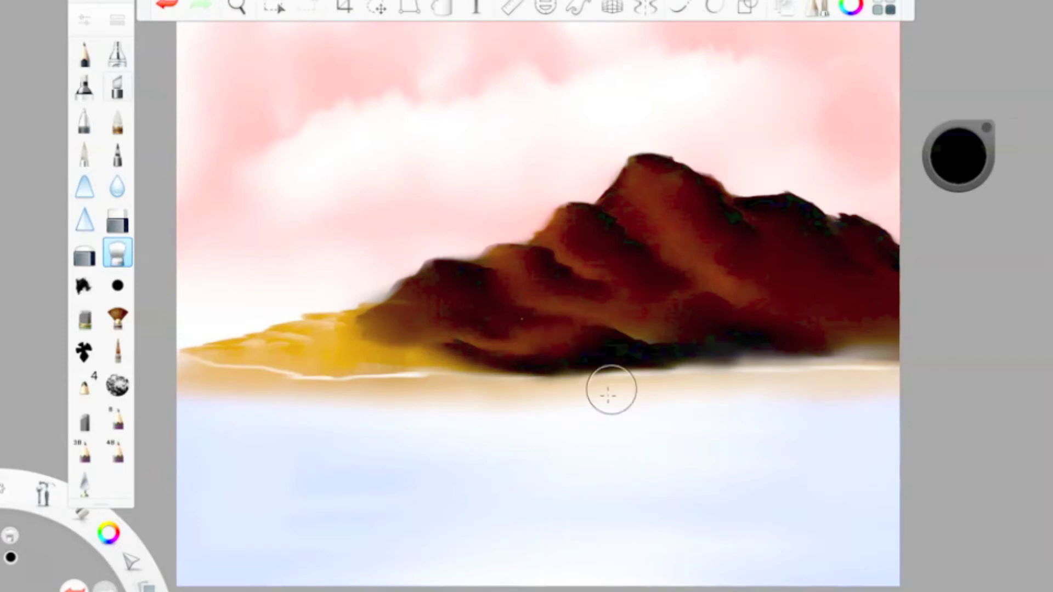
- Repaint the white waterline below the mountain and shade its lower right slope dark red and black
{"action": "left_click", "coordinate": [966, 121]}
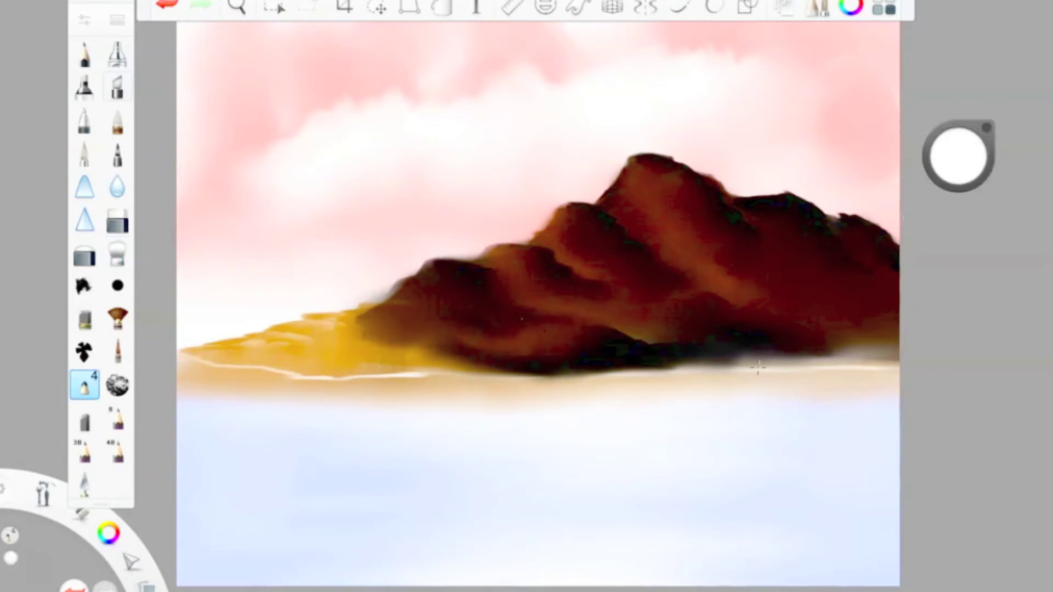
{"action": "left_click", "coordinate": [85, 484]}
{"action": "mouse_move", "coordinate": [958, 156]}
{"action": "left_mouse_down"}
{"action": "mouse_move", "coordinate": [912, 224]}
{"action": "mouse_move", "coordinate": [884, 313]}
{"action": "left_mouse_up"}
{"action": "left_click_drag", "start_coordinate": [958, 154], "coordinate": [962, 169]}
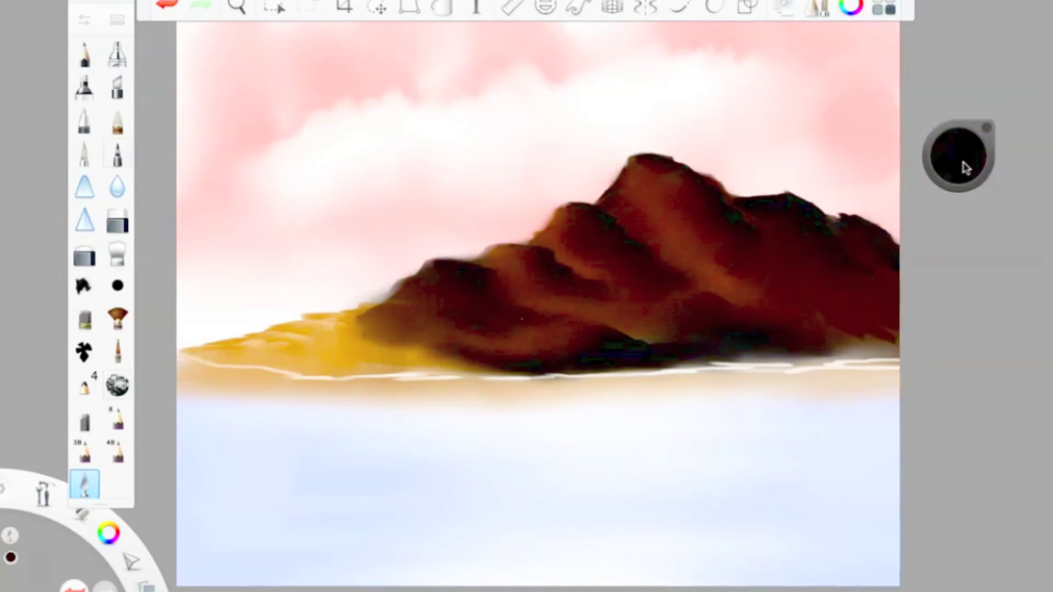
{"action": "left_click", "coordinate": [118, 253]}
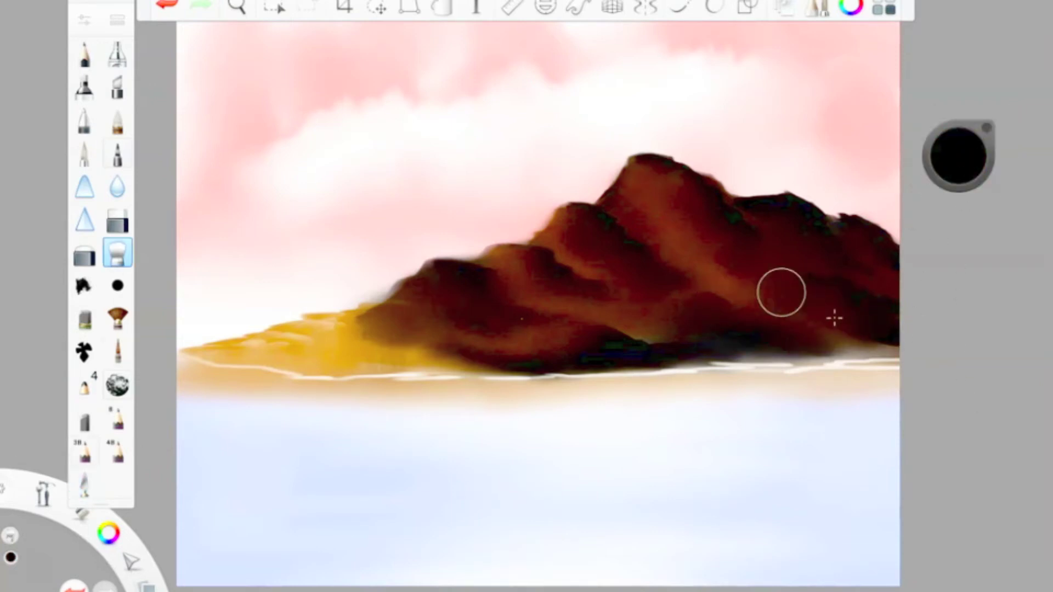
- Paint a black shadow down the middle ridge left of the peak and blend it
{"action": "left_click", "coordinate": [85, 483]}
{"action": "mouse_move", "coordinate": [500, 246]}
{"action": "left_mouse_down"}
{"action": "mouse_move", "coordinate": [528, 254]}
{"action": "mouse_move", "coordinate": [573, 294]}
{"action": "mouse_move", "coordinate": [535, 306]}
{"action": "mouse_move", "coordinate": [593, 308]}
{"action": "left_mouse_up"}
{"action": "left_click", "coordinate": [119, 261]}
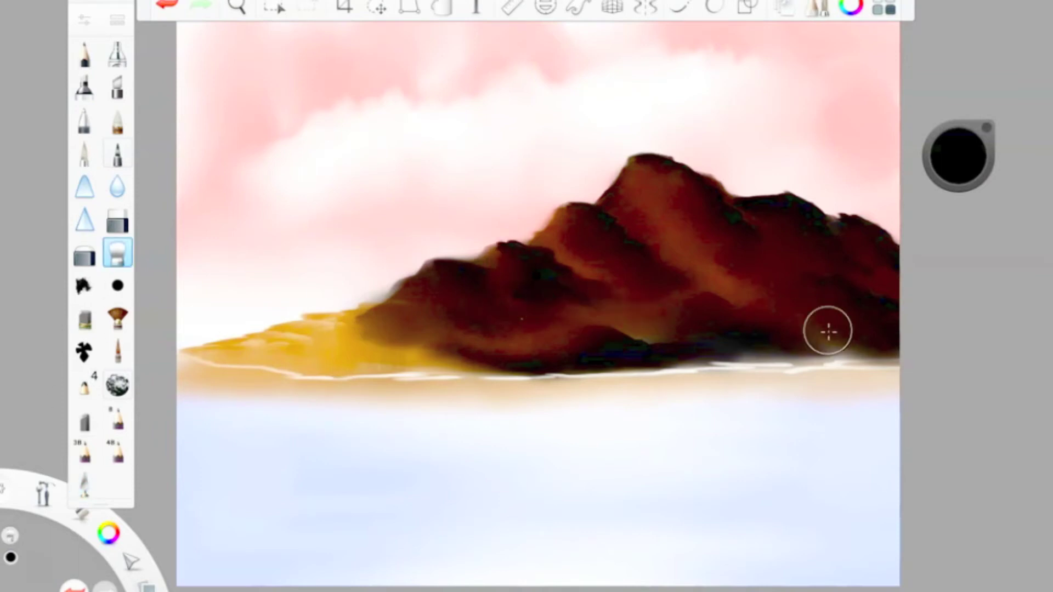
- Paint olive-brown highlights on the two lower ridges left of the peak and blend them
{"action": "left_click", "coordinate": [958, 157]}
{"action": "left_click", "coordinate": [956, 164]}
{"action": "left_click", "coordinate": [85, 484]}
{"action": "mouse_move", "coordinate": [439, 269]}
{"action": "left_mouse_down"}
{"action": "mouse_move", "coordinate": [433, 309]}
{"action": "mouse_move", "coordinate": [420, 302]}
{"action": "mouse_move", "coordinate": [455, 301]}
{"action": "left_mouse_up"}
{"action": "left_click", "coordinate": [117, 252]}
{"action": "left_click", "coordinate": [84, 483]}
{"action": "mouse_move", "coordinate": [502, 253]}
{"action": "left_mouse_down"}
{"action": "mouse_move", "coordinate": [528, 290]}
{"action": "mouse_move", "coordinate": [523, 314]}
{"action": "mouse_move", "coordinate": [510, 261]}
{"action": "mouse_move", "coordinate": [539, 282]}
{"action": "mouse_move", "coordinate": [516, 254]}
{"action": "left_mouse_up"}
{"action": "left_click", "coordinate": [117, 253]}
- Paint an olive-brown highlight down the ridge just left of the peak and blend it with a smaller smudge brush
{"action": "left_click", "coordinate": [84, 20]}
{"action": "left_click", "coordinate": [694, 227]}
{"action": "left_click", "coordinate": [84, 482]}
{"action": "mouse_move", "coordinate": [565, 211]}
{"action": "left_mouse_down"}
{"action": "mouse_move", "coordinate": [578, 244]}
{"action": "mouse_move", "coordinate": [633, 276]}
{"action": "left_mouse_up"}
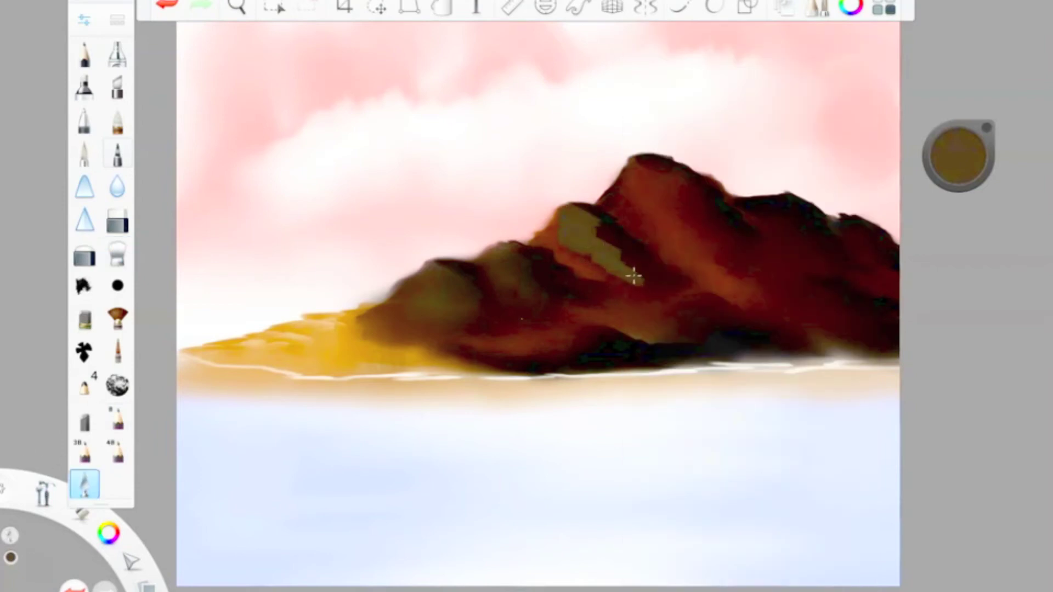
{"action": "left_click", "coordinate": [117, 253]}
{"action": "mouse_move", "coordinate": [566, 237]}
{"action": "left_mouse_down"}
{"action": "mouse_move", "coordinate": [648, 285]}
{"action": "mouse_move", "coordinate": [597, 226]}
{"action": "mouse_move", "coordinate": [610, 264]}
{"action": "mouse_move", "coordinate": [612, 242]}
{"action": "mouse_move", "coordinate": [576, 223]}
{"action": "left_mouse_up"}
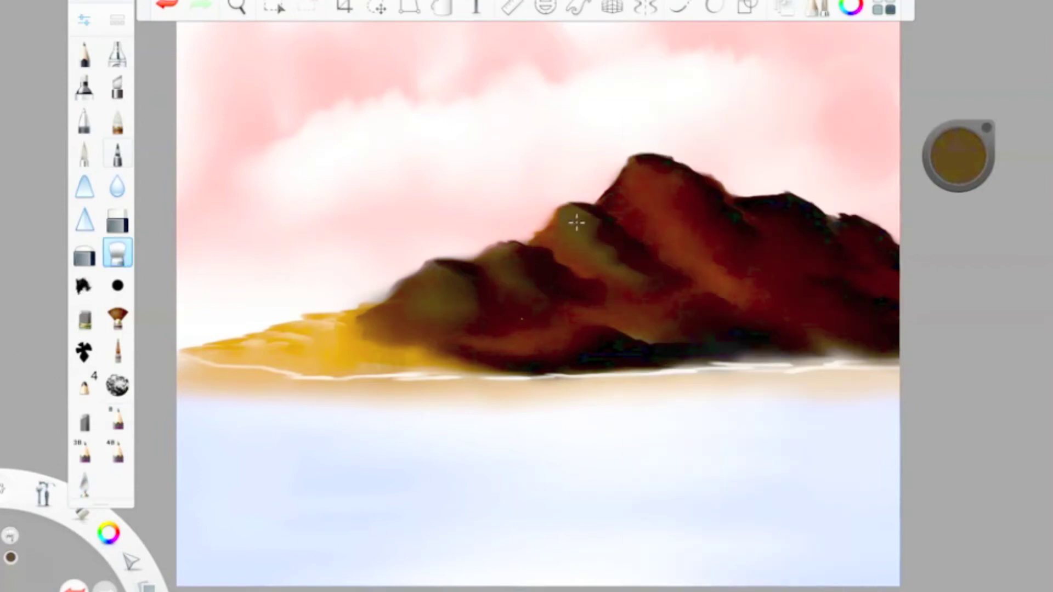
- Paint olive-brown highlights on the low rock at the mountain's base and down from the peak, blending both
{"action": "left_click", "coordinate": [84, 483]}
{"action": "mouse_move", "coordinate": [530, 343]}
{"action": "left_mouse_down"}
{"action": "mouse_move", "coordinate": [563, 344]}
{"action": "mouse_move", "coordinate": [548, 334]}
{"action": "mouse_move", "coordinate": [602, 343]}
{"action": "mouse_move", "coordinate": [592, 362]}
{"action": "left_mouse_up"}
{"action": "left_click", "coordinate": [116, 252]}
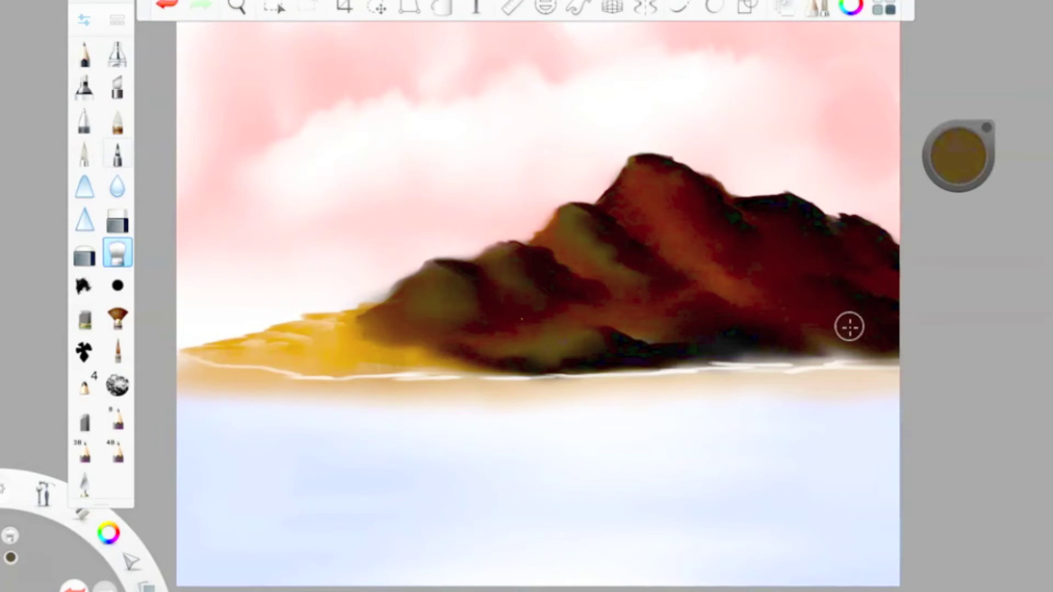
{"action": "left_click", "coordinate": [84, 483]}
{"action": "mouse_move", "coordinate": [633, 167]}
{"action": "left_mouse_down"}
{"action": "mouse_move", "coordinate": [641, 189]}
{"action": "mouse_move", "coordinate": [708, 235]}
{"action": "mouse_move", "coordinate": [737, 274]}
{"action": "left_mouse_up"}
{"action": "left_click", "coordinate": [117, 253]}
{"action": "mouse_move", "coordinate": [697, 238]}
{"action": "left_mouse_down"}
{"action": "mouse_move", "coordinate": [675, 203]}
{"action": "mouse_move", "coordinate": [684, 188]}
{"action": "mouse_move", "coordinate": [736, 280]}
{"action": "left_mouse_up"}
- Sample a dark colour from the ridge, paint a shadow across the slope below the peak and blend it
{"action": "left_click", "coordinate": [784, 206], "text": "alt"}
{"action": "left_click", "coordinate": [84, 484]}
{"action": "left_click_drag", "start_coordinate": [678, 223], "coordinate": [762, 271]}
{"action": "left_click", "coordinate": [117, 253]}
{"action": "mouse_move", "coordinate": [678, 246]}
{"action": "left_mouse_down"}
{"action": "mouse_move", "coordinate": [765, 273]}
{"action": "mouse_move", "coordinate": [673, 264]}
{"action": "mouse_move", "coordinate": [716, 262]}
{"action": "mouse_move", "coordinate": [811, 310]}
{"action": "mouse_move", "coordinate": [703, 231]}
{"action": "mouse_move", "coordinate": [701, 214]}
{"action": "mouse_move", "coordinate": [725, 290]}
{"action": "left_mouse_up"}
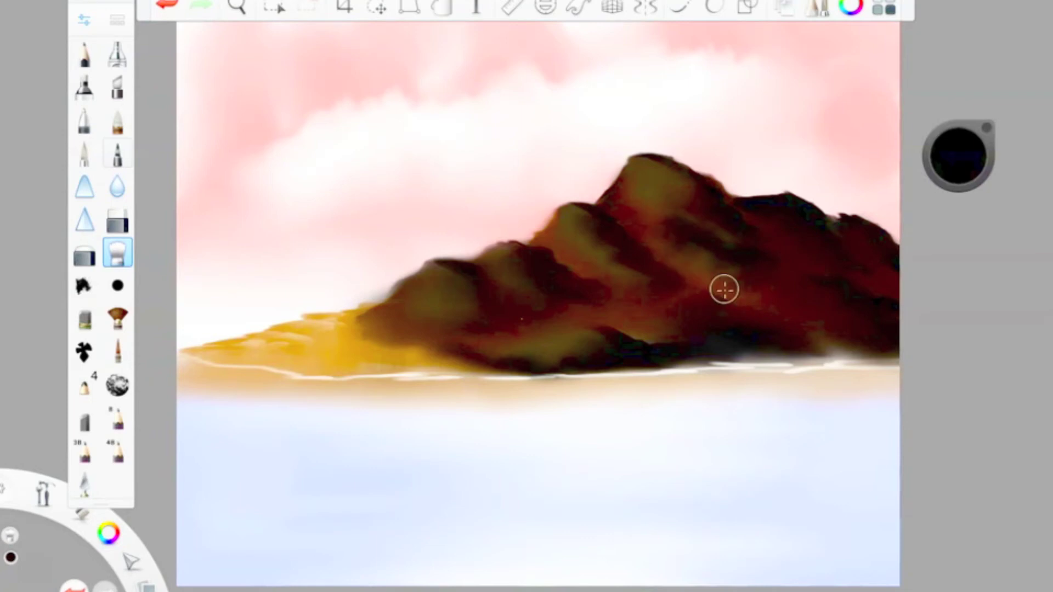
- Paint an olive-brown highlight on the shoulder right of the peak and blend it into the dark rock
{"action": "left_click", "coordinate": [948, 172]}
{"action": "left_click", "coordinate": [950, 173]}
{"action": "left_click", "coordinate": [85, 487]}
{"action": "mouse_move", "coordinate": [750, 208]}
{"action": "left_mouse_down"}
{"action": "mouse_move", "coordinate": [806, 241]}
{"action": "mouse_move", "coordinate": [768, 219]}
{"action": "left_mouse_up"}
{"action": "left_click", "coordinate": [117, 254]}
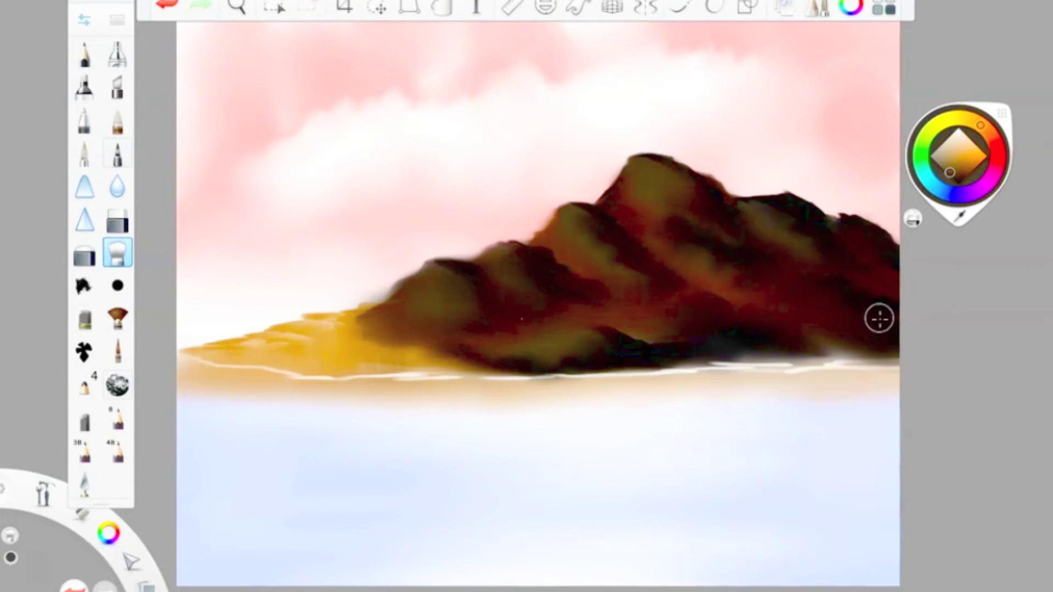
- Paint a brighter olive-brown highlight on the mountain's far right ridge and blend it
{"action": "left_click", "coordinate": [85, 485]}
{"action": "left_click", "coordinate": [961, 172]}
{"action": "mouse_move", "coordinate": [844, 222]}
{"action": "left_mouse_down"}
{"action": "mouse_move", "coordinate": [894, 279]}
{"action": "mouse_move", "coordinate": [855, 262]}
{"action": "left_mouse_up"}
{"action": "left_click", "coordinate": [118, 254]}
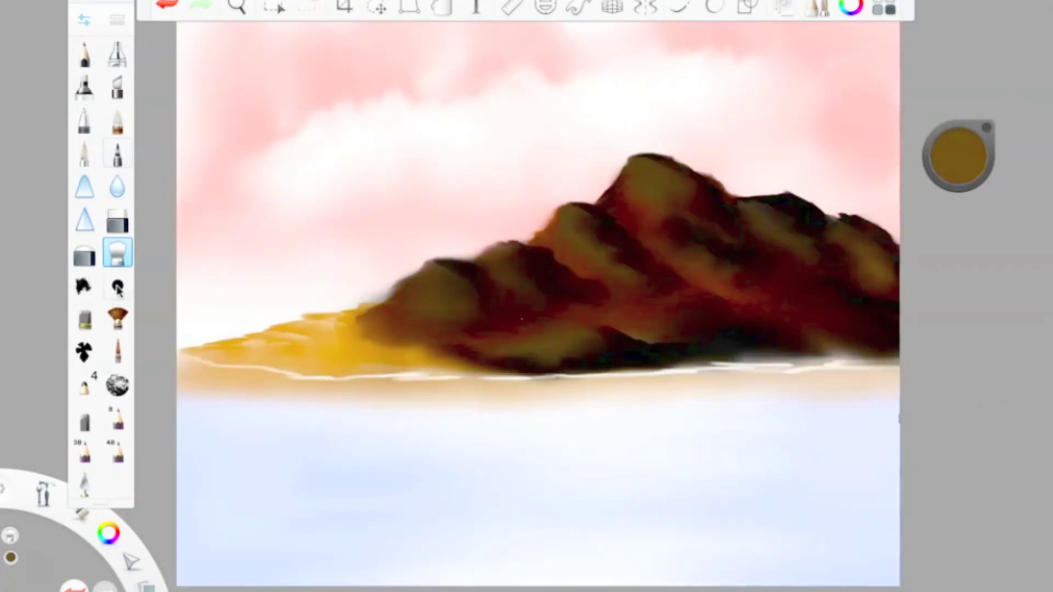
- Set the Dirty Blending Pencil's size to 19.5 and use it to roughen the mountain's lower left rock
{"action": "left_click", "coordinate": [117, 286]}
{"action": "key", "text": "ctrl+b"}
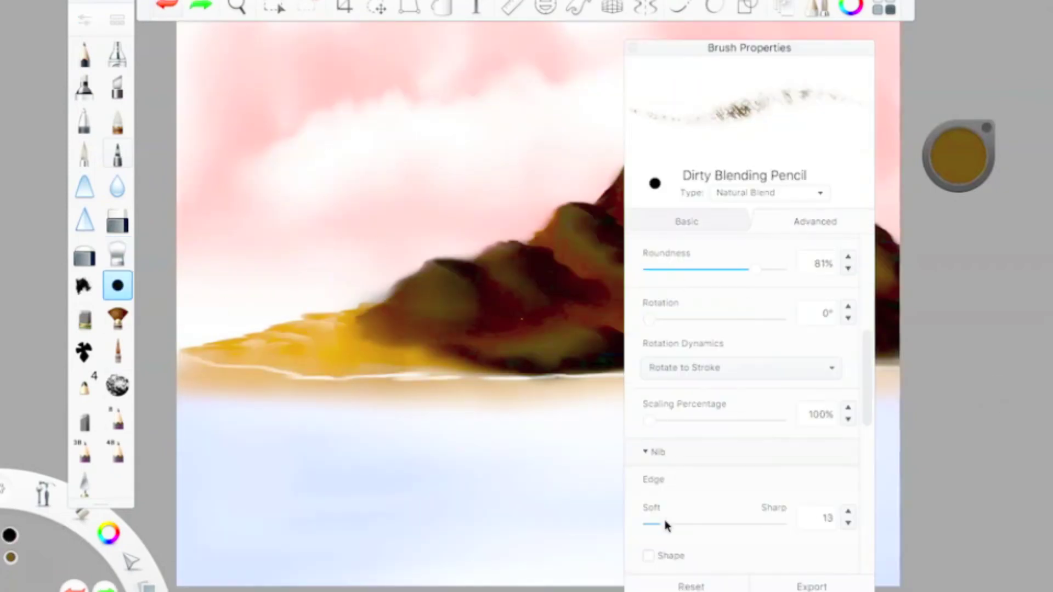
{"action": "left_click", "coordinate": [689, 223]}
{"action": "left_click_drag", "start_coordinate": [670, 265], "coordinate": [674, 266]}
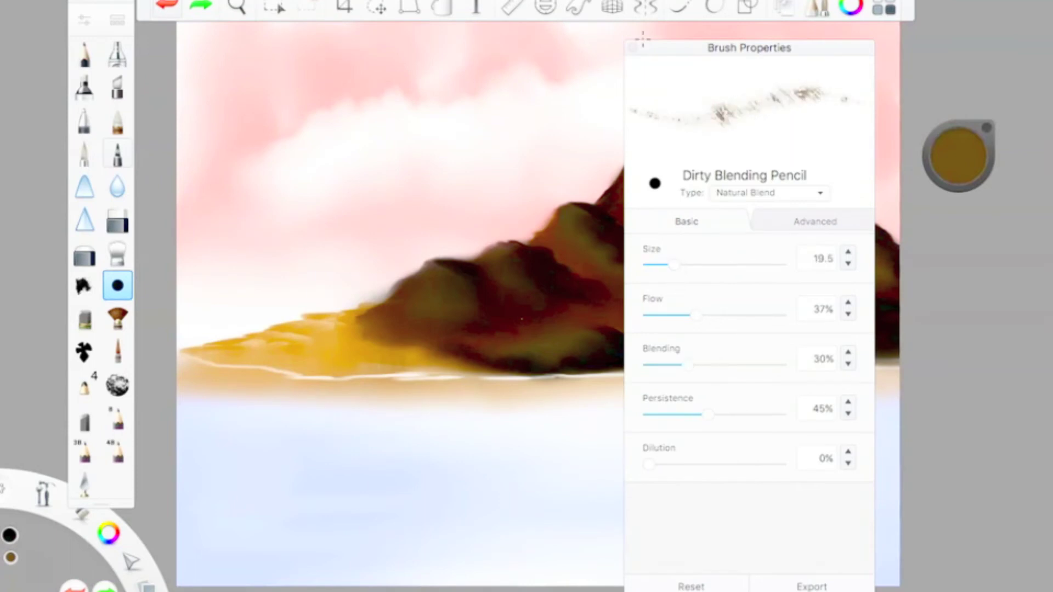
{"action": "left_click", "coordinate": [633, 48]}
{"action": "left_click_drag", "start_coordinate": [535, 320], "coordinate": [509, 296]}
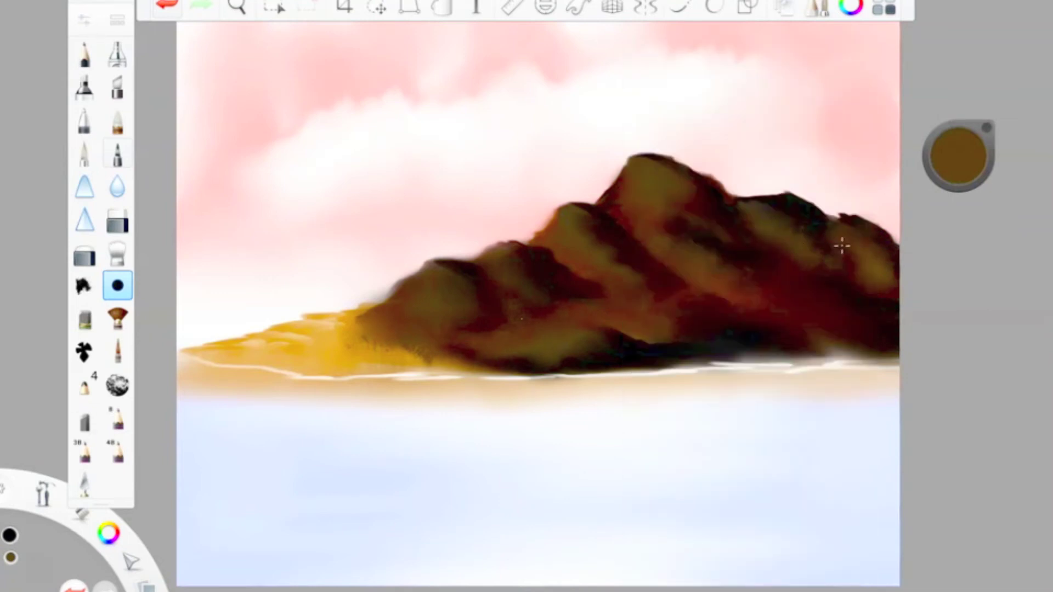
- Speckle golden-brown rock texture over the mountain's middle slopes and left ridge with the Dirty Blending Pencil
{"action": "left_click", "coordinate": [574, 220], "text": "alt"}
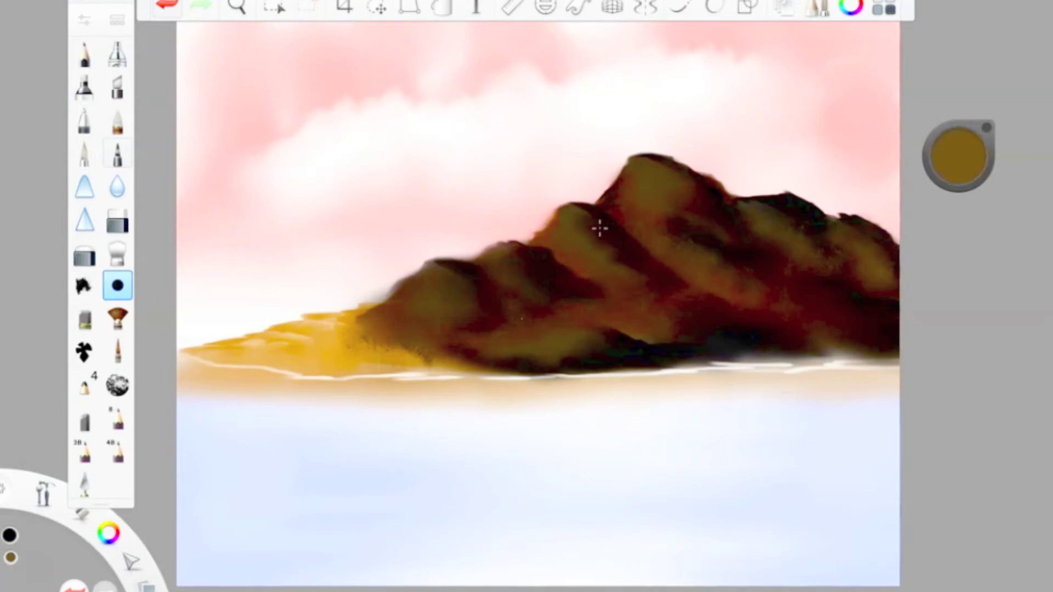
{"action": "mouse_move", "coordinate": [600, 296]}
{"action": "left_mouse_down"}
{"action": "mouse_move", "coordinate": [801, 308]}
{"action": "mouse_move", "coordinate": [735, 307]}
{"action": "left_mouse_up"}
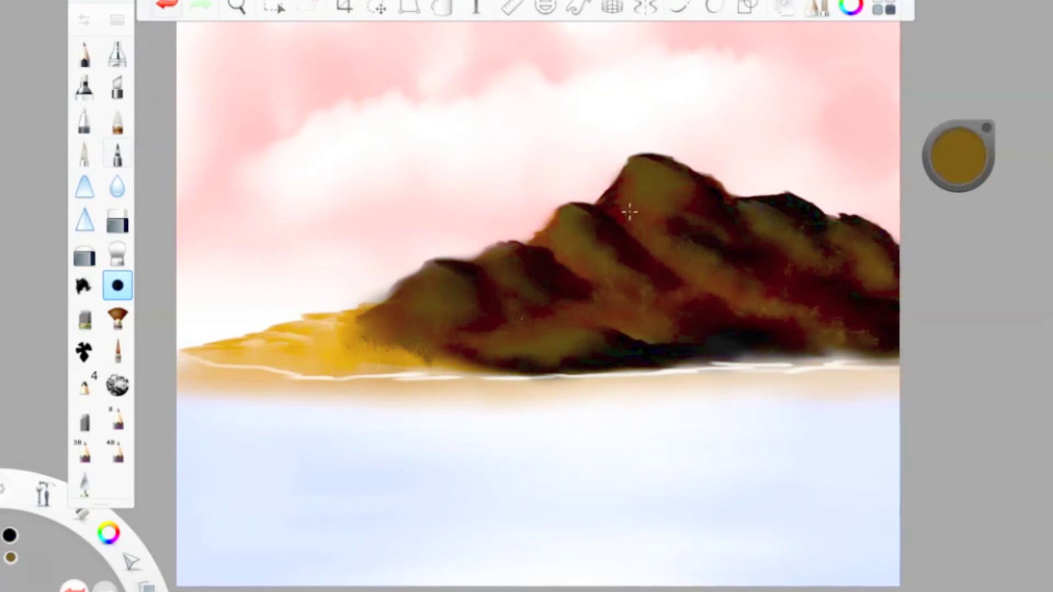
{"action": "left_click_drag", "start_coordinate": [502, 255], "coordinate": [554, 303]}
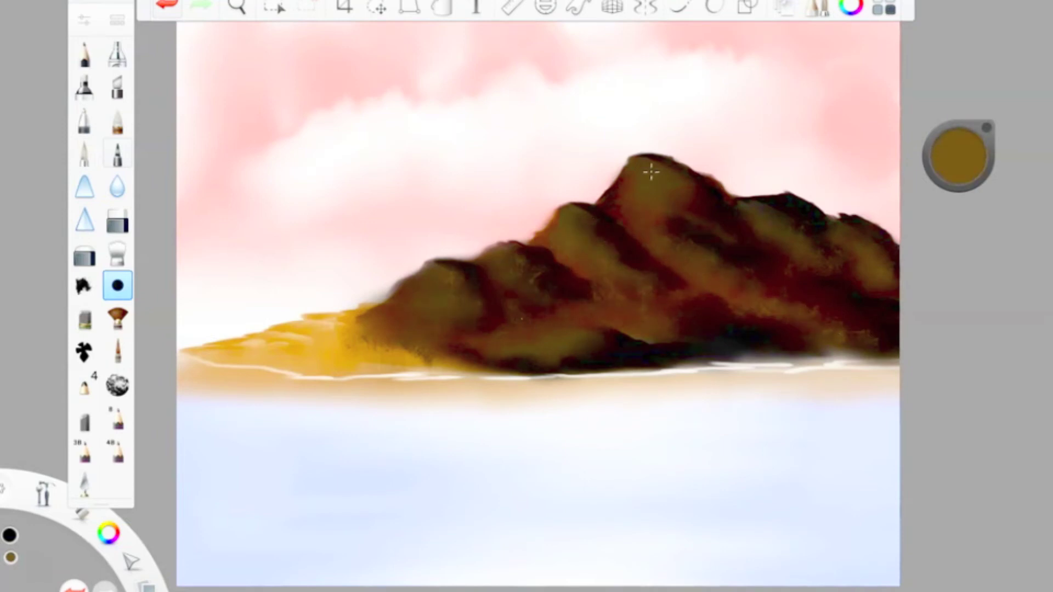
- Paint black shading over the peak's tip and upper right slope with the palette knife and blend it
{"action": "left_click", "coordinate": [85, 485]}
{"action": "left_click", "coordinate": [960, 158]}
{"action": "left_click", "coordinate": [958, 185]}
{"action": "mouse_move", "coordinate": [643, 158]}
{"action": "left_mouse_down"}
{"action": "mouse_move", "coordinate": [696, 179]}
{"action": "mouse_move", "coordinate": [679, 195]}
{"action": "mouse_move", "coordinate": [655, 173]}
{"action": "left_mouse_up"}
{"action": "left_click", "coordinate": [118, 254]}
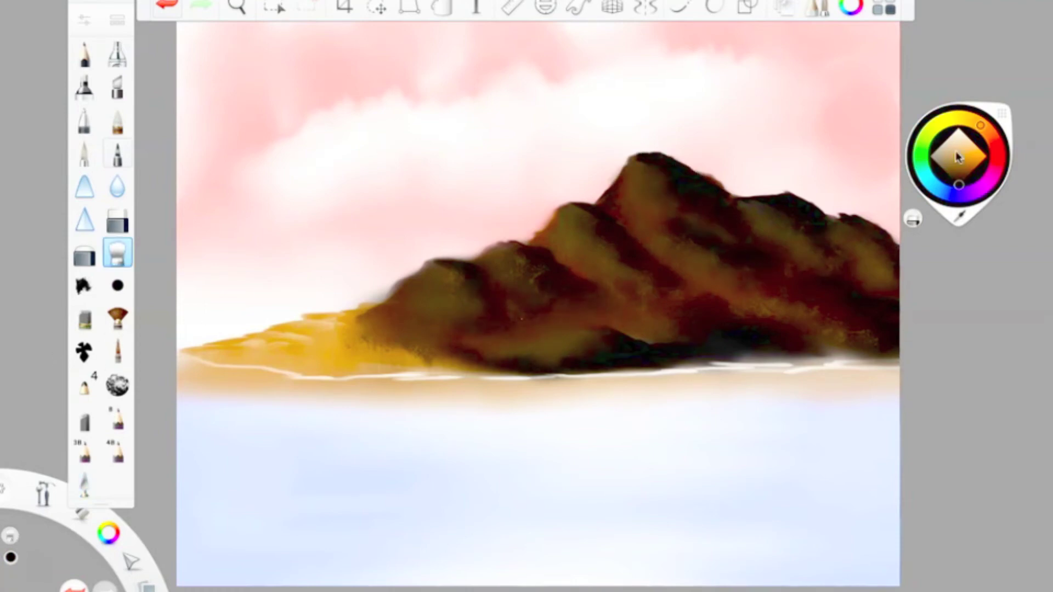
- Adjust the palette knife's rotation, paint the land left of the mountain golden brown and blend it into the mountain's foot
{"action": "left_click", "coordinate": [89, 487]}
{"action": "left_click", "coordinate": [85, 21]}
{"action": "left_click", "coordinate": [815, 221]}
{"action": "mouse_move", "coordinate": [654, 320]}
{"action": "left_mouse_down"}
{"action": "mouse_move", "coordinate": [644, 320]}
{"action": "mouse_move", "coordinate": [657, 321]}
{"action": "left_mouse_up"}
{"action": "left_click", "coordinate": [633, 48]}
{"action": "left_click", "coordinate": [973, 145]}
{"action": "left_click", "coordinate": [955, 175]}
{"action": "left_click_drag", "start_coordinate": [955, 175], "coordinate": [959, 170]}
{"action": "mouse_move", "coordinate": [384, 315]}
{"action": "left_mouse_down"}
{"action": "mouse_move", "coordinate": [244, 336]}
{"action": "mouse_move", "coordinate": [365, 337]}
{"action": "mouse_move", "coordinate": [435, 352]}
{"action": "mouse_move", "coordinate": [206, 355]}
{"action": "left_mouse_up"}
{"action": "left_click", "coordinate": [117, 253]}
{"action": "left_click_drag", "start_coordinate": [472, 362], "coordinate": [205, 354]}
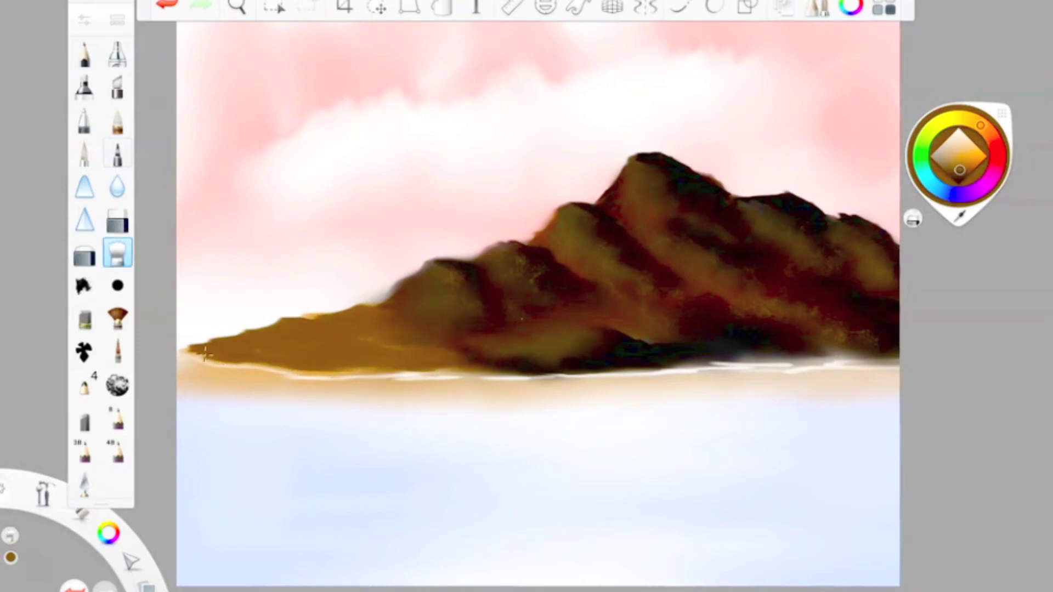
{"action": "left_click_drag", "start_coordinate": [362, 346], "coordinate": [473, 364]}
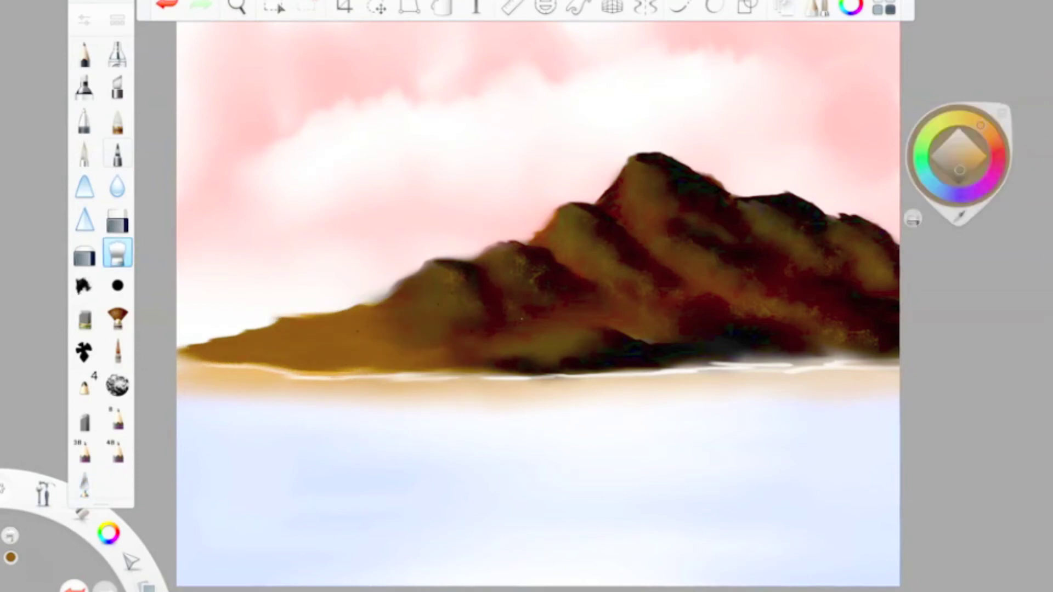
- Speckle lighter golden-brown texture over the lower left ridge where it meets the brown land
{"action": "left_click", "coordinate": [117, 285]}
{"action": "left_click_drag", "start_coordinate": [959, 159], "coordinate": [960, 145]}
{"action": "left_click_drag", "start_coordinate": [369, 312], "coordinate": [456, 355]}
{"action": "left_click_drag", "start_coordinate": [436, 308], "coordinate": [346, 361]}
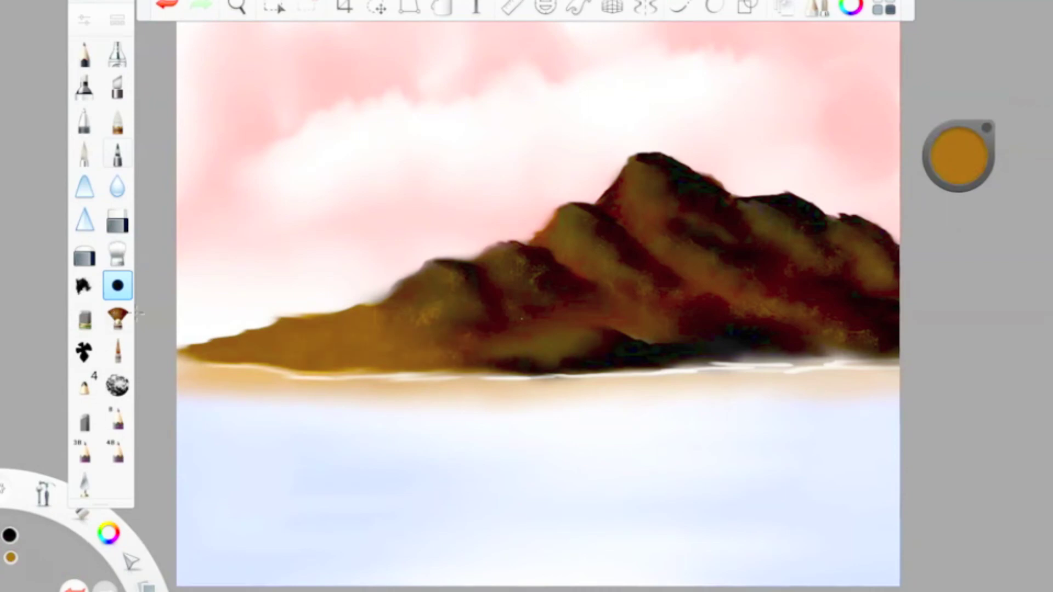
- Adjust the Fan Brush's size and rotation, trying it out with a stroke in the sky
{"action": "left_click", "coordinate": [118, 318]}
{"action": "left_click", "coordinate": [83, 20]}
{"action": "left_click", "coordinate": [687, 222]}
{"action": "left_click_drag", "start_coordinate": [737, 264], "coordinate": [688, 264]}
{"action": "left_click_drag", "start_coordinate": [273, 241], "coordinate": [296, 239]}
{"action": "key", "text": "ctrl+z"}
{"action": "left_click", "coordinate": [812, 225]}
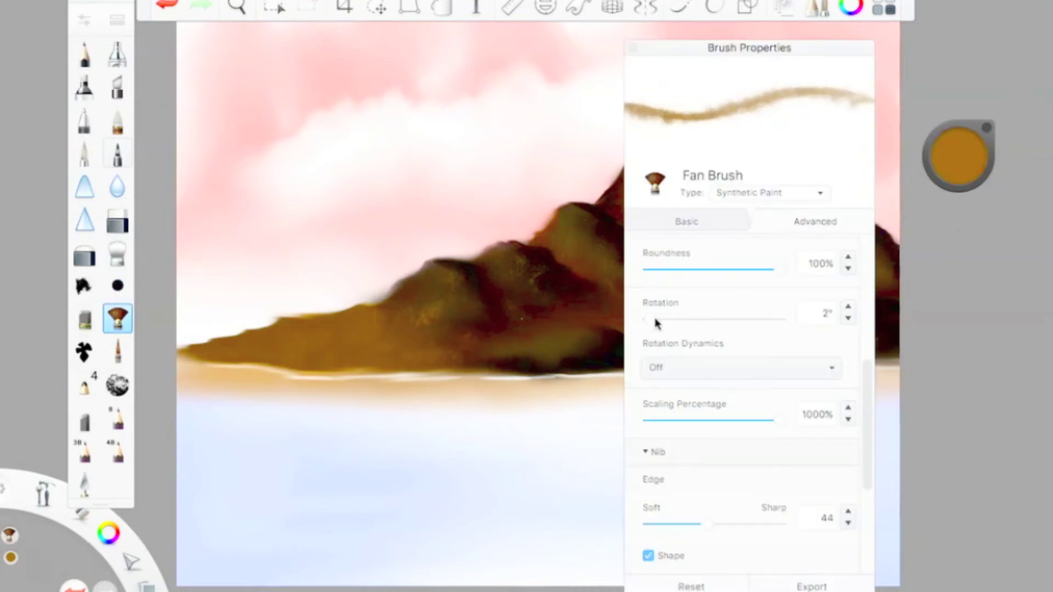
{"action": "left_click_drag", "start_coordinate": [655, 320], "coordinate": [688, 320]}
{"action": "left_click", "coordinate": [634, 48]}
- Try a green stroke above the left land with the Fan Brush at size 49.2, flow 74% and strength 72%
{"action": "left_click", "coordinate": [922, 153]}
{"action": "left_click", "coordinate": [957, 172]}
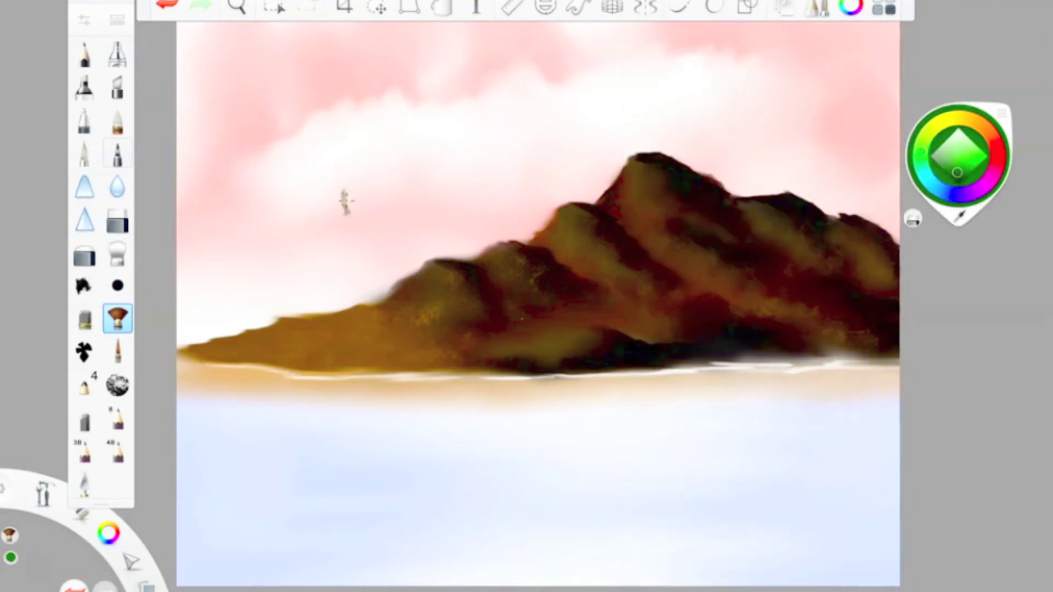
{"action": "left_click", "coordinate": [84, 20]}
{"action": "left_click_drag", "start_coordinate": [716, 264], "coordinate": [710, 264]}
{"action": "left_click_drag", "start_coordinate": [761, 314], "coordinate": [747, 315]}
{"action": "left_click_drag", "start_coordinate": [771, 364], "coordinate": [743, 367]}
{"action": "left_click_drag", "start_coordinate": [331, 162], "coordinate": [378, 284]}
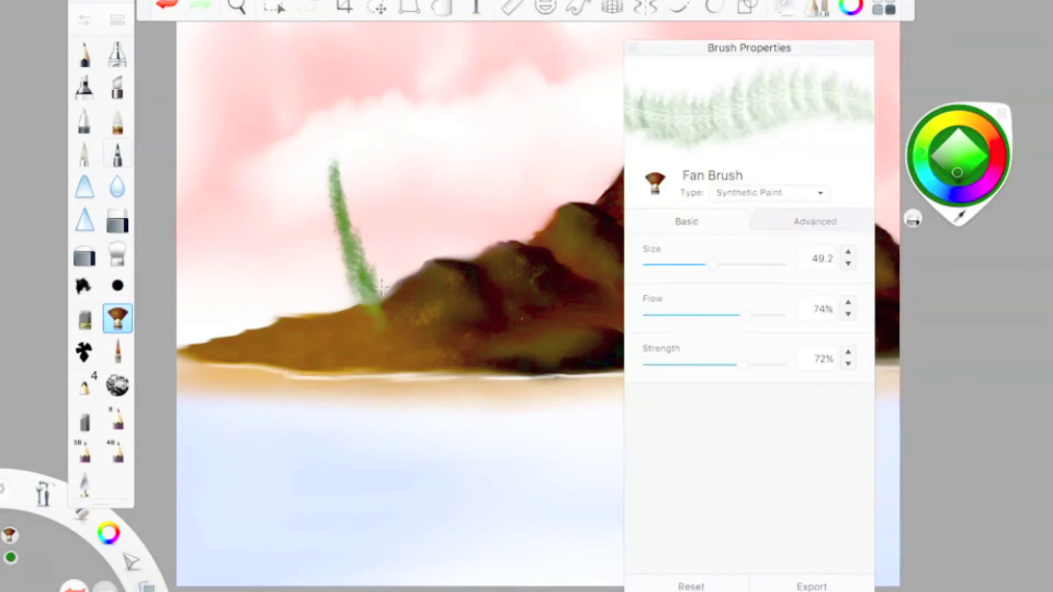
{"action": "left_click", "coordinate": [167, 5]}
{"action": "left_click", "coordinate": [633, 48]}
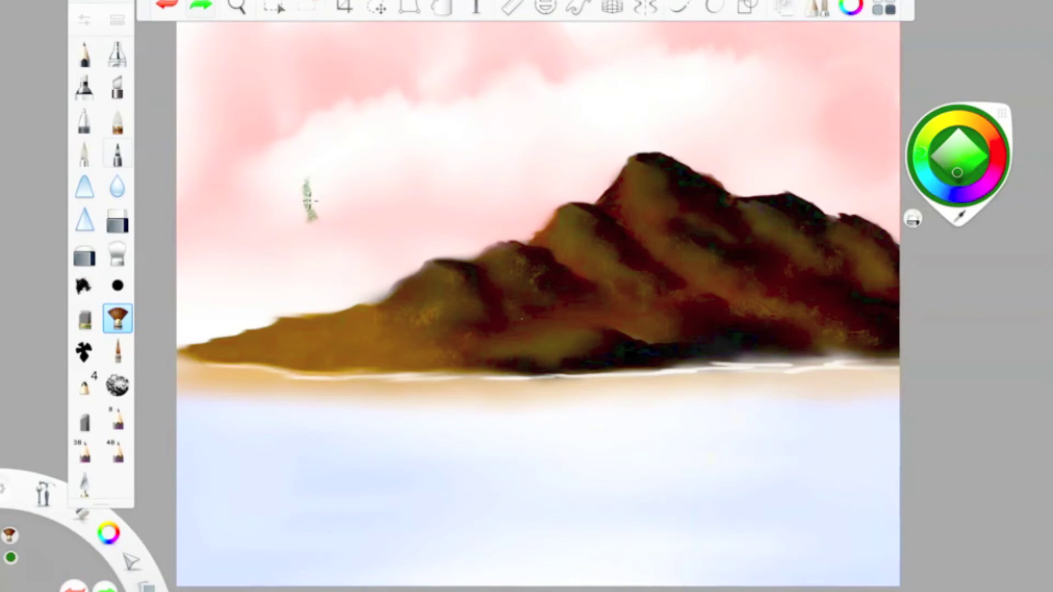
- Draw a solid white sun in the upper left sky using the ellipse shape and a white Paintbrush at size 12.4
{"action": "left_click", "coordinate": [748, 7]}
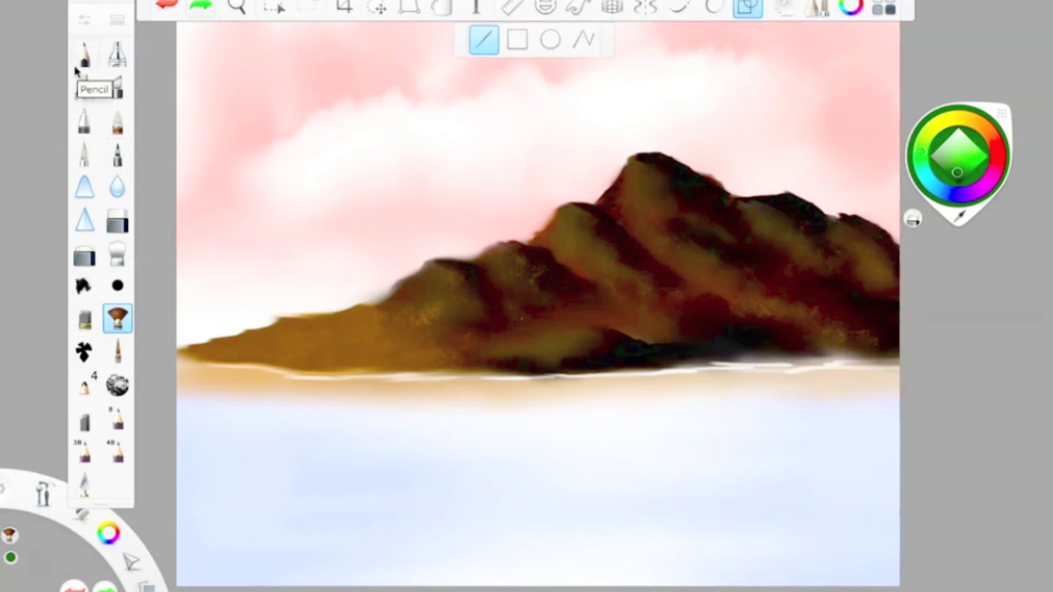
{"action": "left_click", "coordinate": [84, 153]}
{"action": "left_click", "coordinate": [84, 20]}
{"action": "left_click_drag", "start_coordinate": [656, 265], "coordinate": [666, 264]}
{"action": "left_click", "coordinate": [959, 128]}
{"action": "left_click_drag", "start_coordinate": [305, 90], "coordinate": [342, 139]}
{"action": "left_click", "coordinate": [550, 40]}
{"action": "left_click_drag", "start_coordinate": [264, 75], "coordinate": [307, 114]}
{"action": "left_click_drag", "start_coordinate": [284, 72], "coordinate": [325, 114]}
{"action": "left_click_drag", "start_coordinate": [322, 50], "coordinate": [324, 105]}
{"action": "key", "text": "ctrl+z"}
{"action": "left_click_drag", "start_coordinate": [268, 68], "coordinate": [325, 130]}
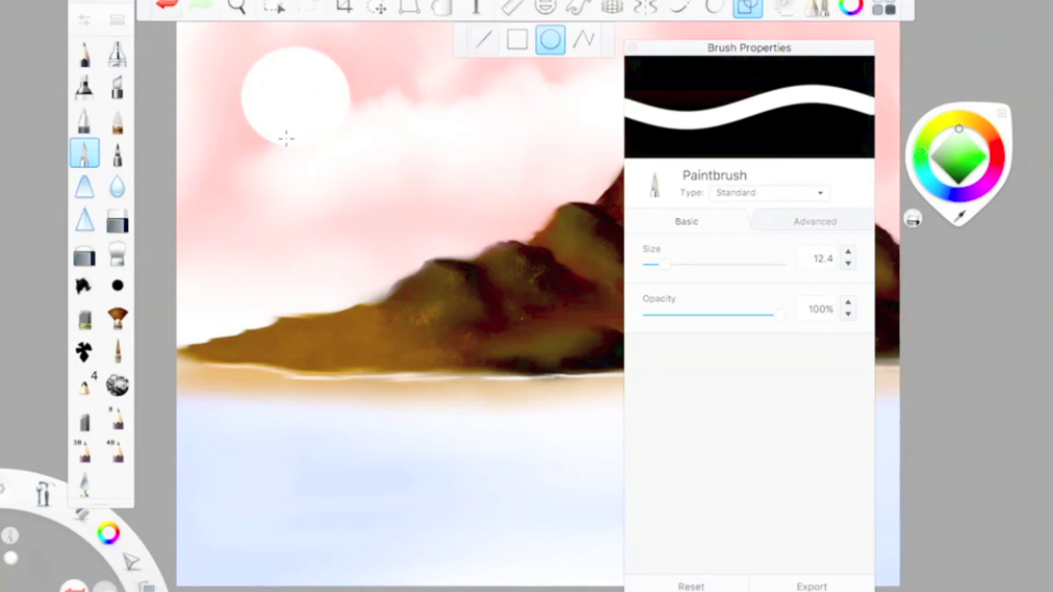
- Paint white clouds across the sun's lower edge and the sky beside it, and soften them with the Smudge Round Bristle Brush
{"action": "left_click", "coordinate": [634, 47]}
{"action": "left_click", "coordinate": [747, 7]}
{"action": "left_click", "coordinate": [84, 319]}
{"action": "left_click_drag", "start_coordinate": [365, 85], "coordinate": [354, 96]}
{"action": "mouse_move", "coordinate": [269, 134]}
{"action": "left_mouse_down"}
{"action": "mouse_move", "coordinate": [230, 157]}
{"action": "mouse_move", "coordinate": [211, 194]}
{"action": "mouse_move", "coordinate": [192, 188]}
{"action": "left_mouse_up"}
{"action": "left_click", "coordinate": [118, 252]}
{"action": "left_click", "coordinate": [84, 20]}
{"action": "left_click", "coordinate": [693, 265]}
{"action": "left_click", "coordinate": [634, 48]}
- Choose the Glow Brush from the brush library, set its size to 69.3, and brush a glow over the white sun at 20% flow
{"action": "left_click", "coordinate": [117, 20]}
{"action": "scroll", "coordinate": [735, 357], "scroll_direction": "down", "scroll_amount": 15}
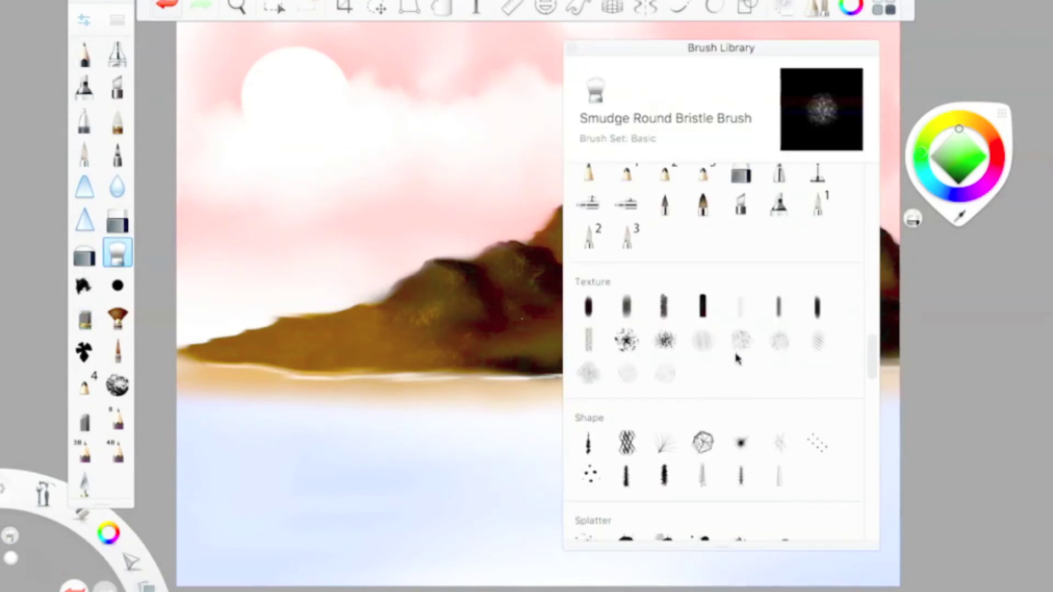
{"action": "scroll", "coordinate": [735, 354], "scroll_direction": "down", "scroll_amount": 5}
{"action": "left_click", "coordinate": [739, 420]}
{"action": "left_click", "coordinate": [572, 48]}
{"action": "left_click", "coordinate": [84, 21]}
{"action": "left_click", "coordinate": [727, 266]}
{"action": "left_click_drag", "start_coordinate": [315, 87], "coordinate": [266, 82]}
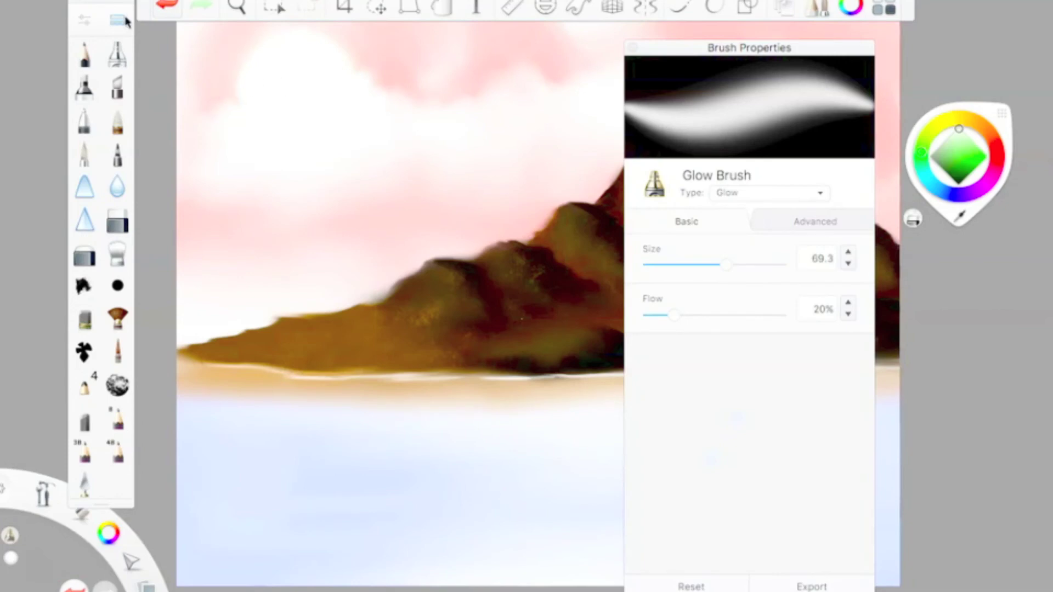
- Set the Airbrush's flow to 27%
{"action": "left_click", "coordinate": [633, 47]}
{"action": "left_click", "coordinate": [118, 54]}
{"action": "left_click", "coordinate": [118, 53]}
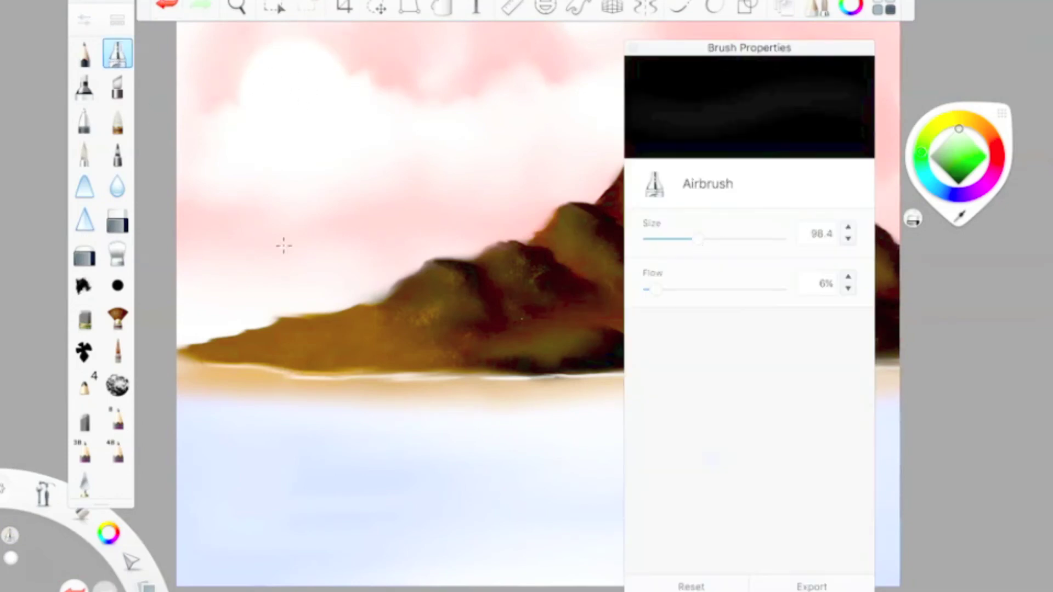
{"action": "left_click_drag", "start_coordinate": [657, 290], "coordinate": [675, 291]}
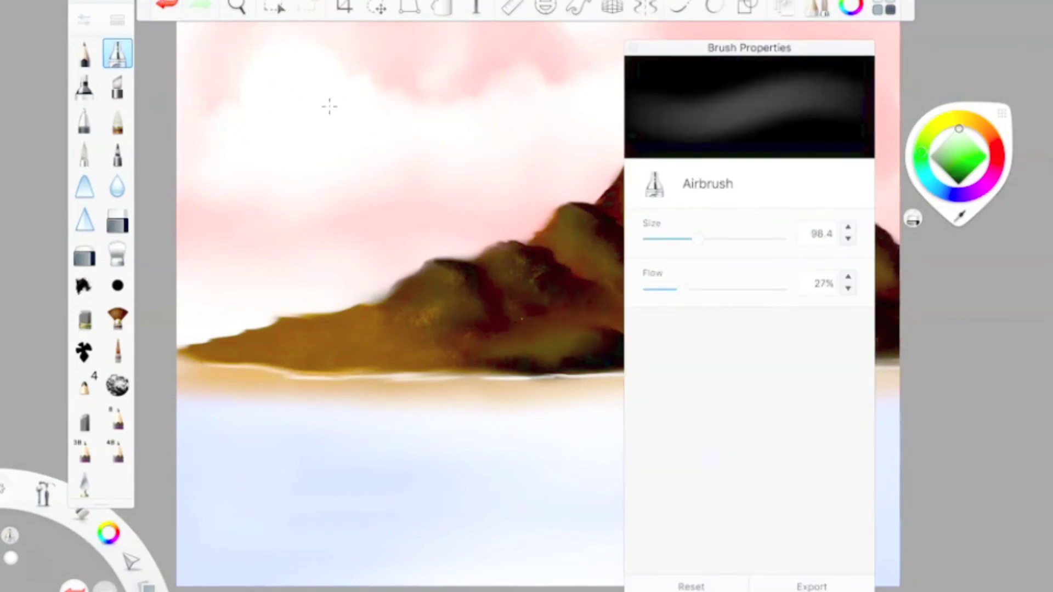
{"action": "left_click", "coordinate": [633, 48]}
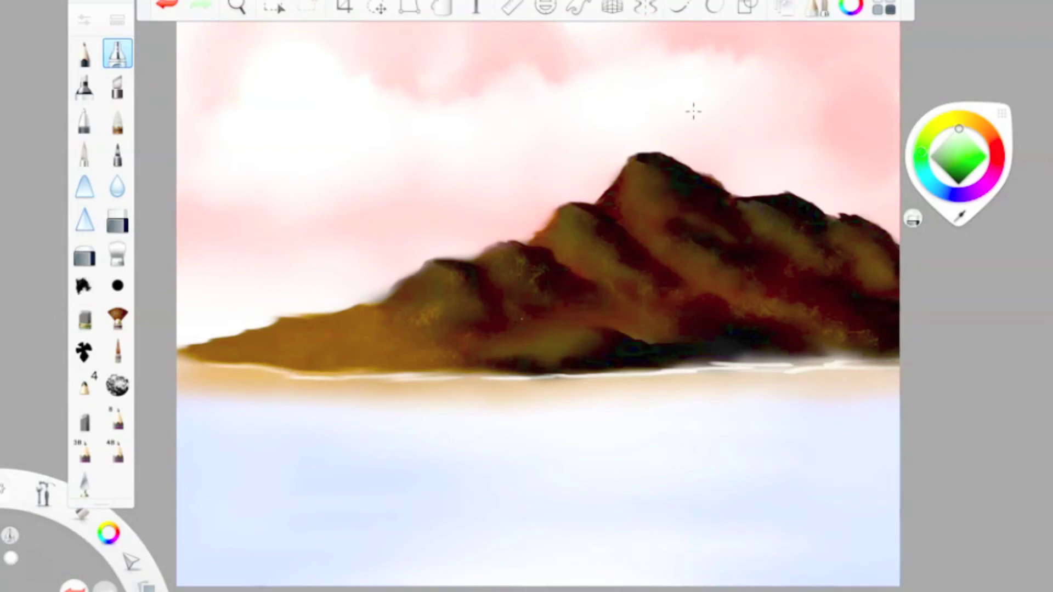
- Paint reddish brown over the left land using a colour sampled and adjusted from the mountain, and blend it with the Smudge Round Bristle Brush
{"action": "left_click", "coordinate": [85, 484]}
{"action": "left_click", "coordinate": [889, 239], "text": "alt"}
{"action": "left_click", "coordinate": [953, 166]}
{"action": "left_click", "coordinate": [954, 166]}
{"action": "left_click", "coordinate": [987, 132]}
{"action": "left_click", "coordinate": [960, 175]}
{"action": "mouse_move", "coordinate": [368, 322]}
{"action": "left_mouse_down"}
{"action": "mouse_move", "coordinate": [384, 322]}
{"action": "mouse_move", "coordinate": [351, 356]}
{"action": "mouse_move", "coordinate": [187, 357]}
{"action": "left_mouse_up"}
{"action": "left_click", "coordinate": [117, 254]}
{"action": "mouse_move", "coordinate": [395, 334]}
{"action": "left_mouse_down"}
{"action": "mouse_move", "coordinate": [186, 359]}
{"action": "mouse_move", "coordinate": [440, 355]}
{"action": "mouse_move", "coordinate": [289, 370]}
{"action": "left_mouse_up"}
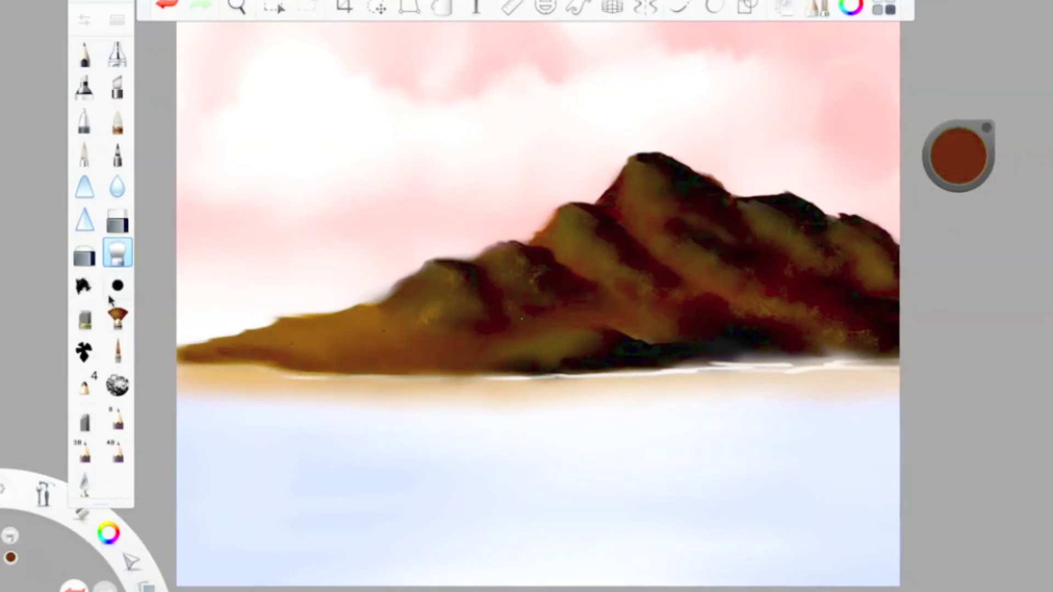
- Redraw the white foam line along the left shoreline with a pencil brush
{"action": "left_click", "coordinate": [84, 451]}
{"action": "left_click_drag", "start_coordinate": [959, 159], "coordinate": [956, 106]}
{"action": "left_click_drag", "start_coordinate": [277, 367], "coordinate": [181, 363]}
{"action": "key", "text": "ctrl+z"}
{"action": "left_click", "coordinate": [117, 419]}
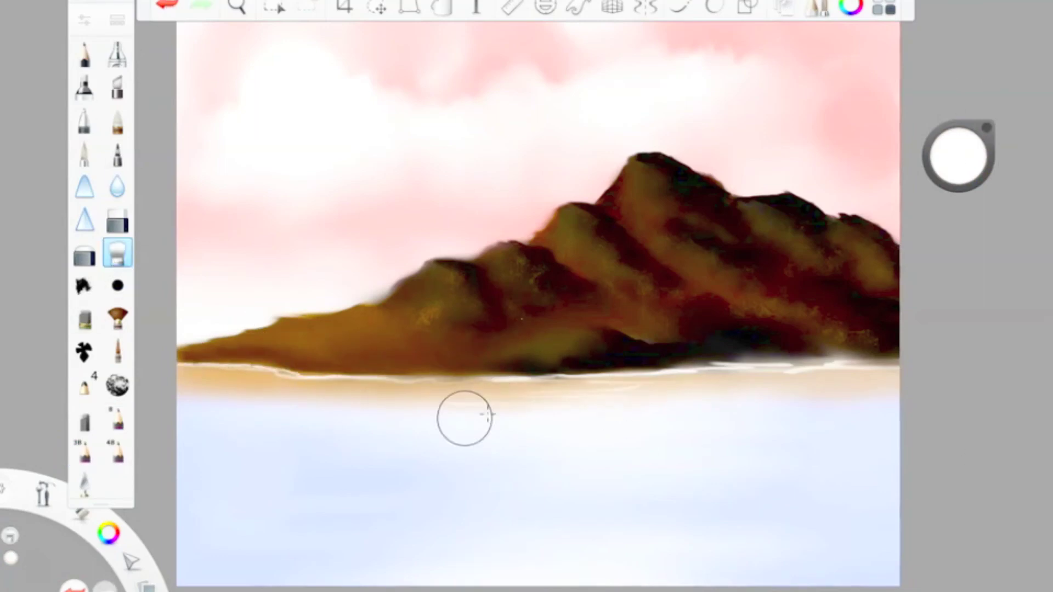
- Paint black distant hills behind the low land at the left edge of the canvas
{"action": "left_click", "coordinate": [84, 484]}
{"action": "left_click", "coordinate": [959, 156]}
{"action": "left_click_drag", "start_coordinate": [959, 169], "coordinate": [961, 211]}
{"action": "mouse_move", "coordinate": [334, 289]}
{"action": "left_mouse_down"}
{"action": "mouse_move", "coordinate": [272, 296]}
{"action": "mouse_move", "coordinate": [348, 301]}
{"action": "mouse_move", "coordinate": [250, 309]}
{"action": "mouse_move", "coordinate": [287, 311]}
{"action": "mouse_move", "coordinate": [273, 294]}
{"action": "mouse_move", "coordinate": [188, 302]}
{"action": "left_mouse_up"}
{"action": "left_click_drag", "start_coordinate": [179, 403], "coordinate": [190, 403]}
{"action": "key", "text": "ctrl+z"}
- Sample the brown of the left land and paint its slope over the lower part of the black hills
{"action": "left_click", "coordinate": [960, 218]}
{"action": "left_click", "coordinate": [318, 329]}
{"action": "mouse_move", "coordinate": [309, 321]}
{"action": "left_mouse_down"}
{"action": "mouse_move", "coordinate": [199, 345]}
{"action": "mouse_move", "coordinate": [371, 305]}
{"action": "mouse_move", "coordinate": [242, 352]}
{"action": "left_mouse_up"}
- Add black shadows to the low brown hills on the left and blend them with the Smudge Round Bristle Brush
{"action": "left_click", "coordinate": [971, 163]}
{"action": "left_click", "coordinate": [959, 185]}
{"action": "left_click_drag", "start_coordinate": [346, 293], "coordinate": [409, 325]}
{"action": "left_click_drag", "start_coordinate": [283, 306], "coordinate": [351, 332]}
{"action": "mouse_move", "coordinate": [229, 323]}
{"action": "left_mouse_down"}
{"action": "mouse_move", "coordinate": [279, 343]}
{"action": "mouse_move", "coordinate": [238, 336]}
{"action": "mouse_move", "coordinate": [201, 349]}
{"action": "mouse_move", "coordinate": [298, 324]}
{"action": "mouse_move", "coordinate": [305, 336]}
{"action": "mouse_move", "coordinate": [384, 329]}
{"action": "mouse_move", "coordinate": [301, 334]}
{"action": "mouse_move", "coordinate": [308, 324]}
{"action": "left_mouse_up"}
{"action": "key", "text": "ctrl+z"}
{"action": "left_click", "coordinate": [118, 255]}
{"action": "left_click", "coordinate": [84, 21]}
{"action": "left_click", "coordinate": [671, 267]}
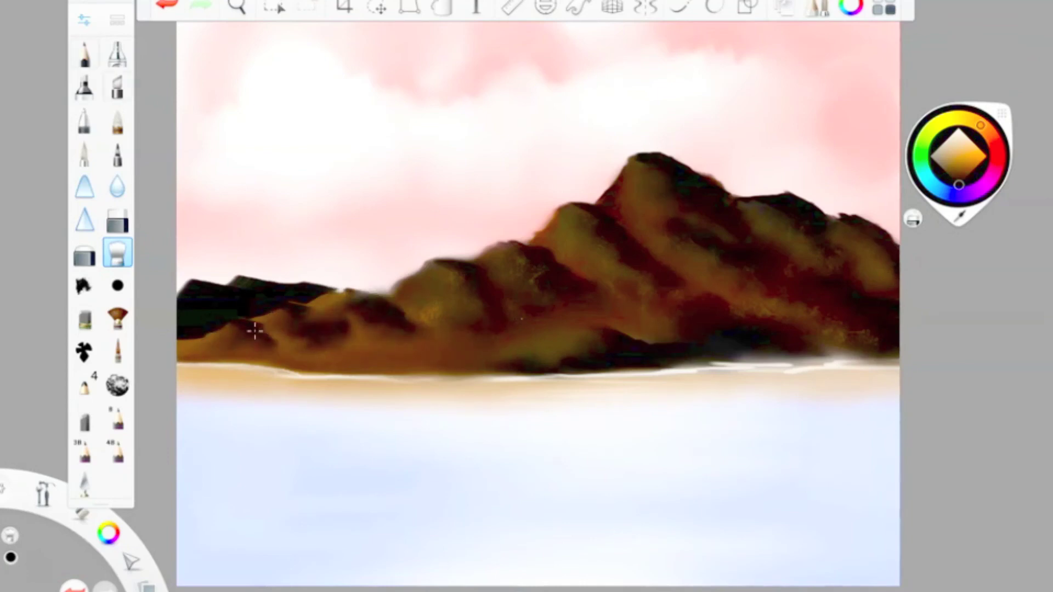
- Paint a golden strip along the base of the left land and smudge it into the brown hills
{"action": "left_click", "coordinate": [953, 157]}
{"action": "left_click", "coordinate": [84, 485]}
{"action": "left_click", "coordinate": [85, 20]}
{"action": "left_click", "coordinate": [712, 365]}
{"action": "left_click", "coordinate": [632, 49]}
{"action": "mouse_move", "coordinate": [194, 355]}
{"action": "left_mouse_down"}
{"action": "mouse_move", "coordinate": [407, 364]}
{"action": "mouse_move", "coordinate": [189, 354]}
{"action": "left_mouse_up"}
{"action": "key", "text": "ctrl+z"}
{"action": "left_click", "coordinate": [85, 21]}
{"action": "left_click", "coordinate": [682, 265]}
{"action": "left_click", "coordinate": [632, 49]}
{"action": "left_click", "coordinate": [117, 253]}
{"action": "left_click_drag", "start_coordinate": [304, 365], "coordinate": [412, 366]}
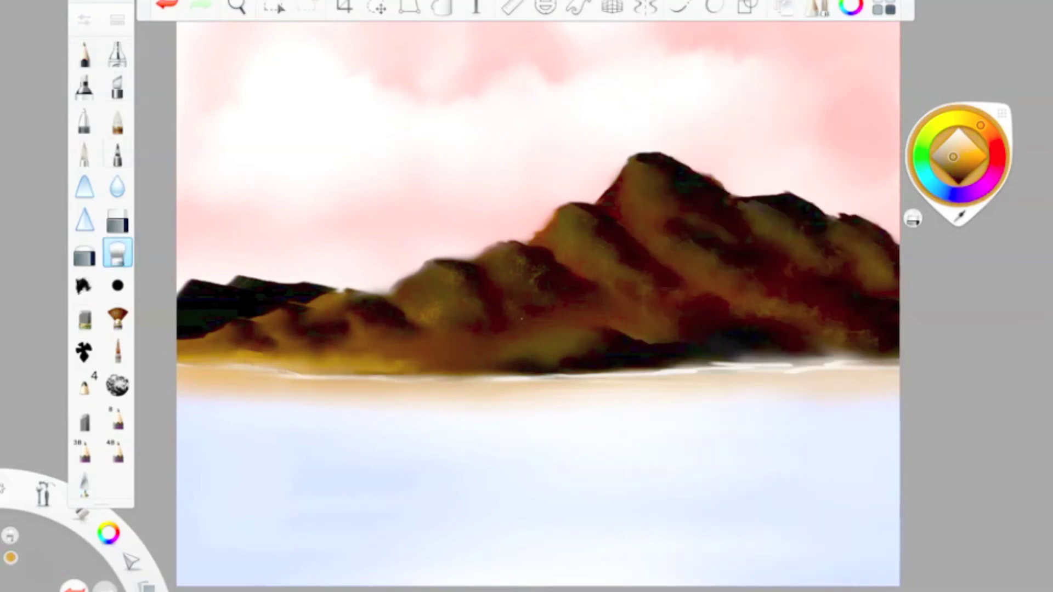
- Airbrush a stronger blue, based on the sampled water colour, over the left and right sides of the water
{"action": "left_click", "coordinate": [85, 328]}
{"action": "left_click", "coordinate": [117, 54]}
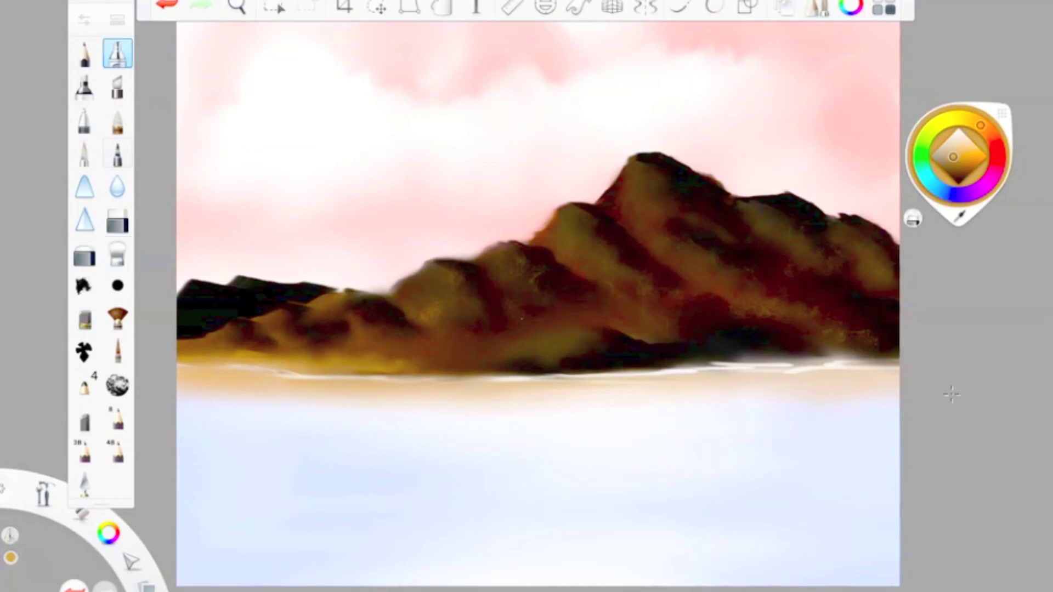
{"action": "left_click", "coordinate": [960, 216]}
{"action": "left_click", "coordinate": [682, 474]}
{"action": "left_click_drag", "start_coordinate": [872, 439], "coordinate": [779, 548]}
{"action": "left_click_drag", "start_coordinate": [417, 450], "coordinate": [241, 548]}
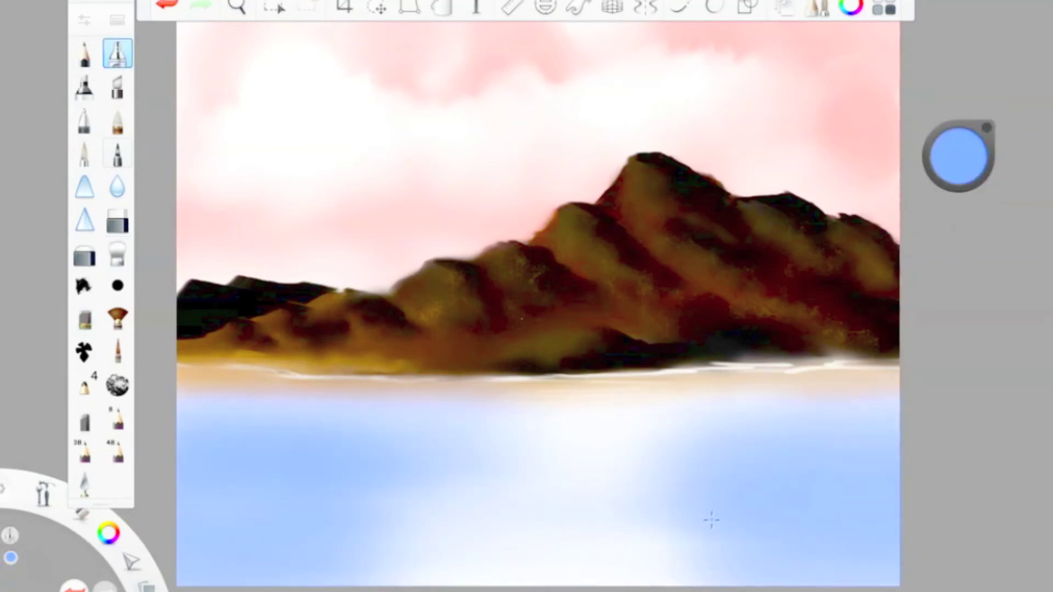
- Set the Smudge Round Bristle Brush to size 68.0 and blend the blue areas into the pale centre of the water
{"action": "left_click", "coordinate": [118, 253]}
{"action": "left_click", "coordinate": [85, 21]}
{"action": "left_click", "coordinate": [634, 47]}
{"action": "left_click", "coordinate": [84, 21]}
{"action": "left_click_drag", "start_coordinate": [712, 264], "coordinate": [723, 265]}
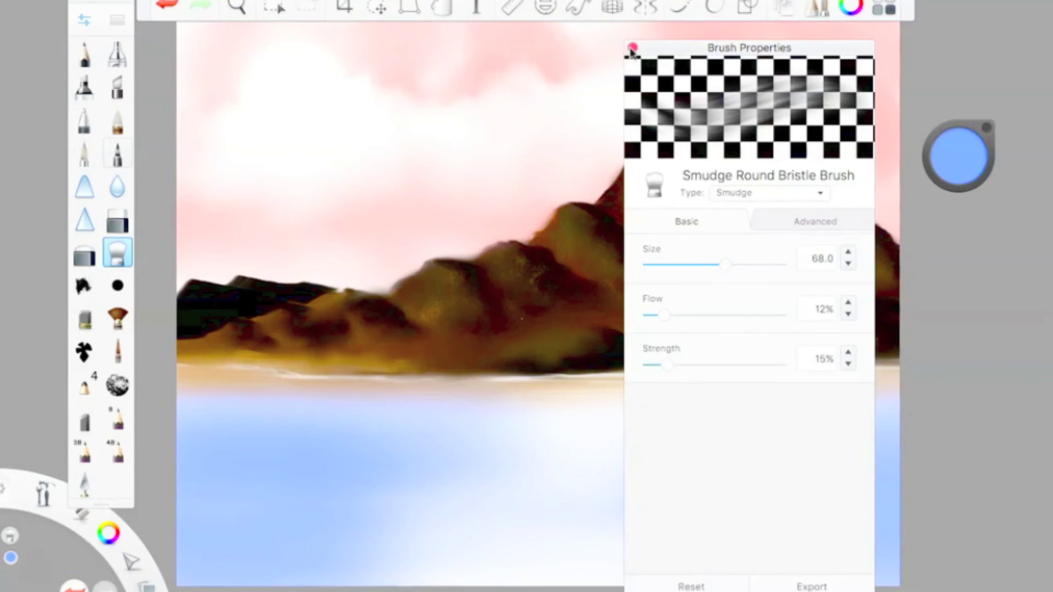
{"action": "left_click", "coordinate": [633, 48]}
{"action": "left_click_drag", "start_coordinate": [692, 460], "coordinate": [592, 459]}
{"action": "left_click_drag", "start_coordinate": [708, 533], "coordinate": [367, 559]}
{"action": "mouse_move", "coordinate": [367, 560]}
{"action": "left_mouse_down"}
{"action": "mouse_move", "coordinate": [743, 518]}
{"action": "mouse_move", "coordinate": [269, 449]}
{"action": "left_mouse_up"}
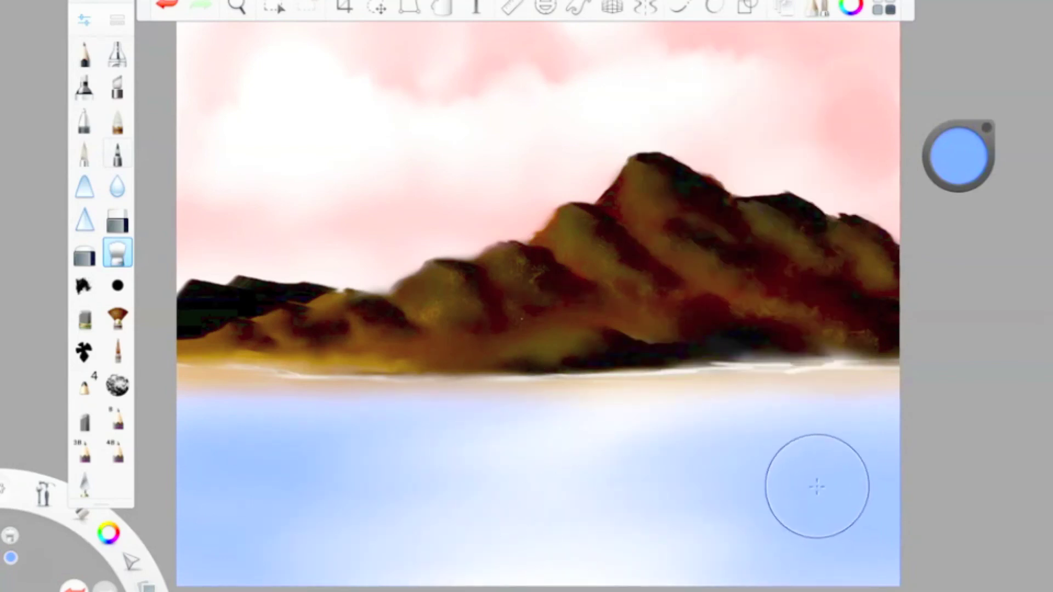
- Sample brown from the left land and stipple texture over it with the round dotted brush
{"action": "left_click", "coordinate": [959, 156]}
{"action": "left_click", "coordinate": [373, 328]}
{"action": "left_click", "coordinate": [117, 285]}
{"action": "mouse_move", "coordinate": [244, 353]}
{"action": "left_mouse_down"}
{"action": "mouse_move", "coordinate": [231, 351]}
{"action": "mouse_move", "coordinate": [256, 349]}
{"action": "left_mouse_up"}
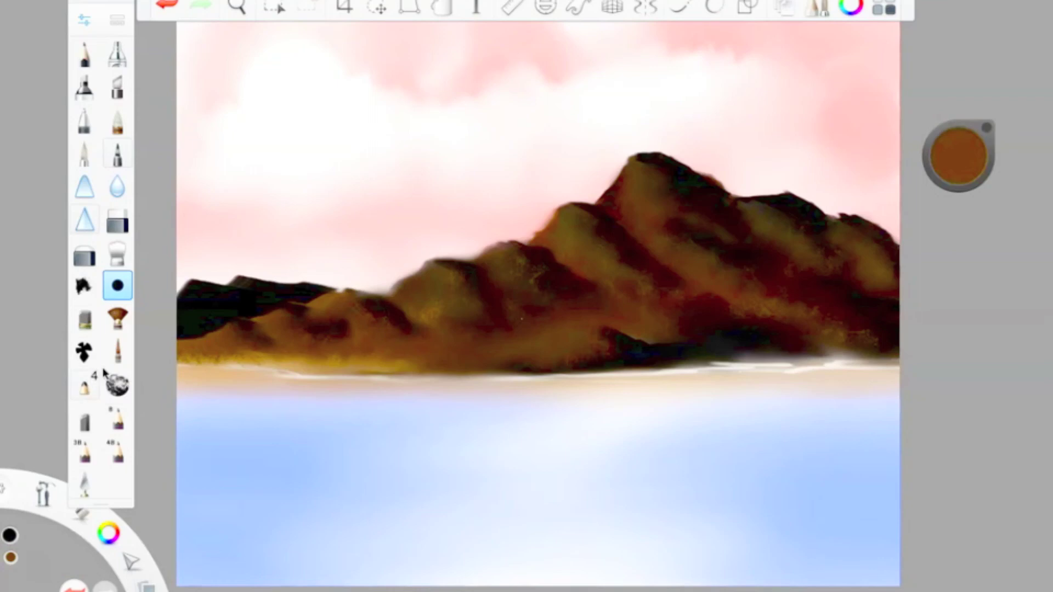
- Paint a light orange sandbar reaching from the left shore into the water
{"action": "left_click", "coordinate": [85, 485]}
{"action": "left_click", "coordinate": [959, 157]}
{"action": "left_click", "coordinate": [963, 142]}
{"action": "left_click", "coordinate": [83, 20]}
{"action": "left_click", "coordinate": [694, 263]}
{"action": "left_click", "coordinate": [632, 48]}
{"action": "left_click_drag", "start_coordinate": [329, 394], "coordinate": [161, 388]}
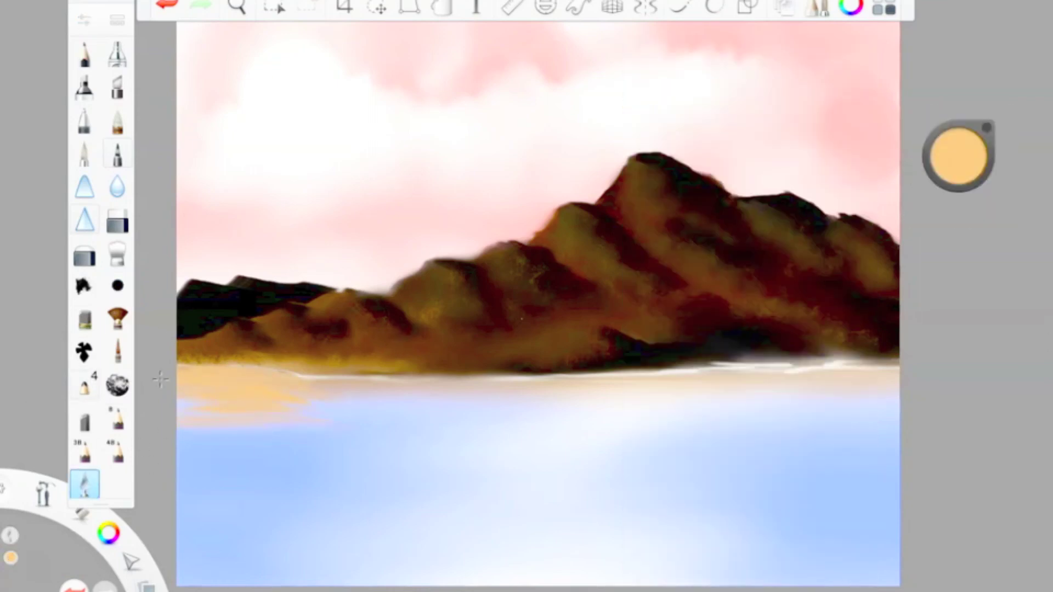
{"action": "mouse_move", "coordinate": [365, 460]}
{"action": "left_mouse_down"}
{"action": "mouse_move", "coordinate": [253, 453]}
{"action": "mouse_move", "coordinate": [165, 474]}
{"action": "left_mouse_up"}
- Smudge the sandbar's edges outward into the water
{"action": "left_click", "coordinate": [117, 253]}
{"action": "left_click", "coordinate": [84, 20]}
{"action": "left_click", "coordinate": [84, 20]}
{"action": "mouse_move", "coordinate": [258, 394]}
{"action": "left_mouse_down"}
{"action": "mouse_move", "coordinate": [356, 436]}
{"action": "mouse_move", "coordinate": [529, 457]}
{"action": "left_mouse_up"}
- Draw white foam along the sandbar's edges and soften it with the Smudge Round Bristle Brush
{"action": "left_click", "coordinate": [85, 385]}
{"action": "left_click", "coordinate": [949, 170]}
{"action": "left_click", "coordinate": [959, 129]}
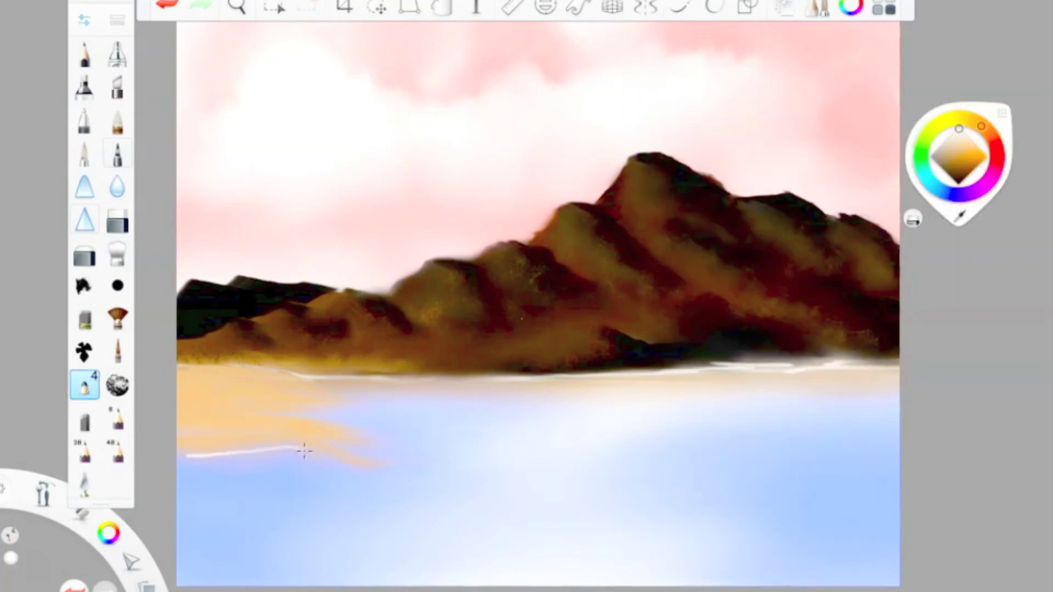
{"action": "left_click", "coordinate": [117, 253]}
{"action": "left_click_drag", "start_coordinate": [263, 453], "coordinate": [217, 456]}
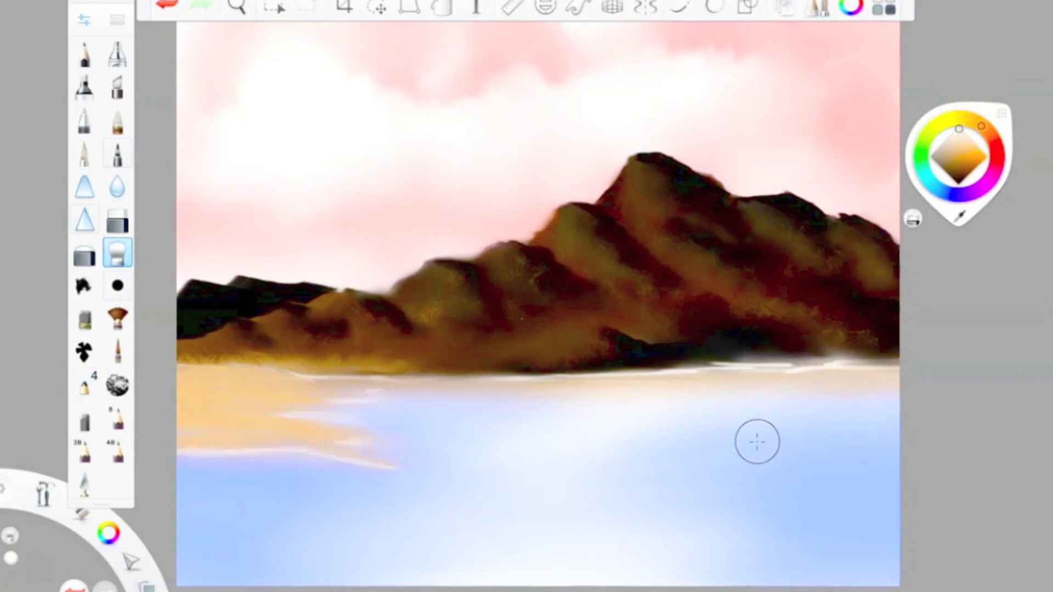
- Texture the sandbar with deeper orange and light peach tones, and smudge its tips into the water
{"action": "left_click", "coordinate": [957, 160]}
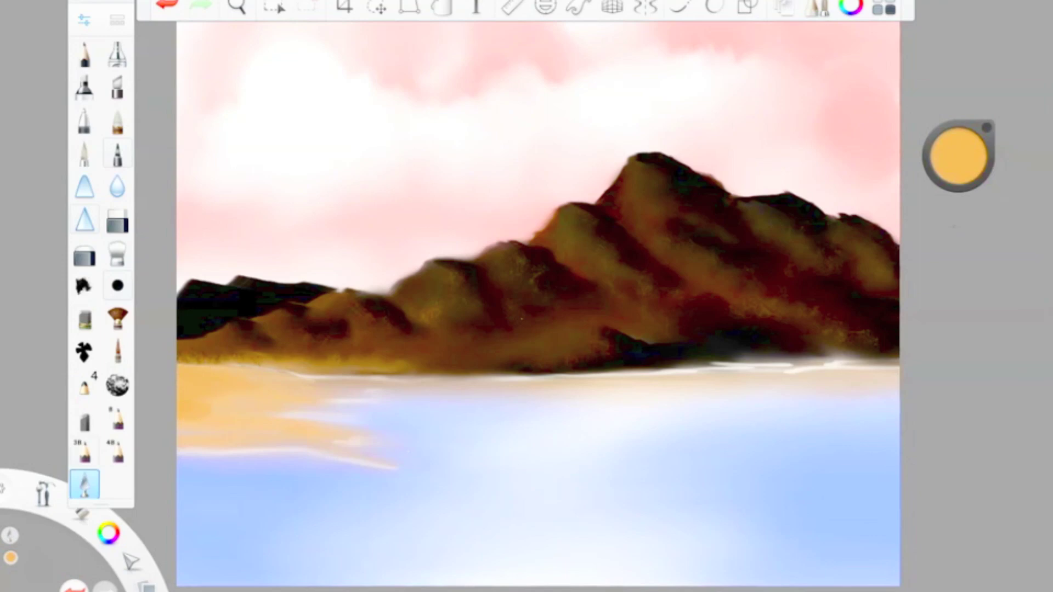
{"action": "left_click", "coordinate": [117, 285]}
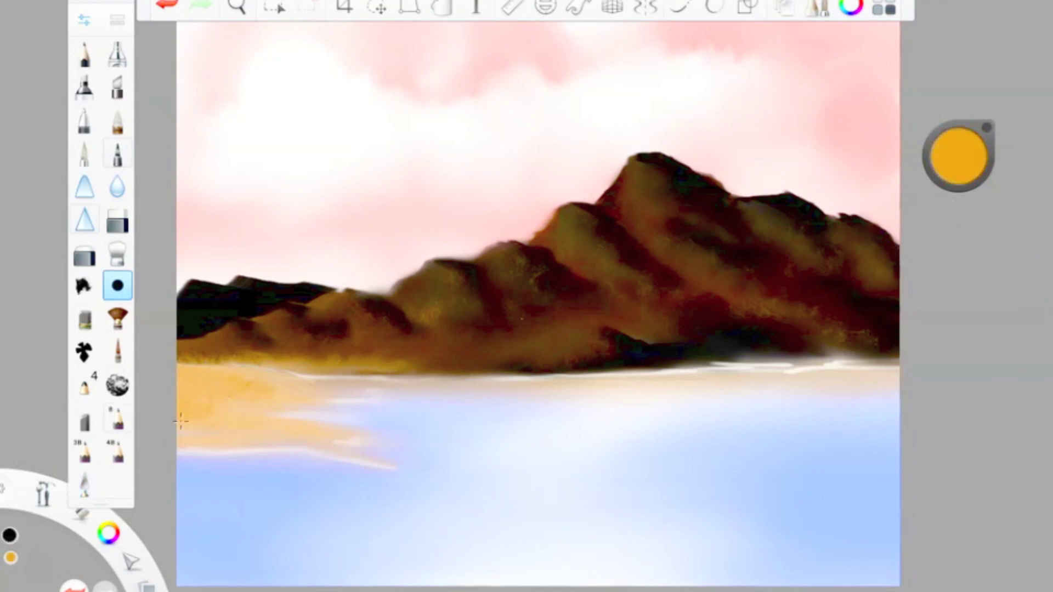
{"action": "left_click_drag", "start_coordinate": [976, 164], "coordinate": [972, 109]}
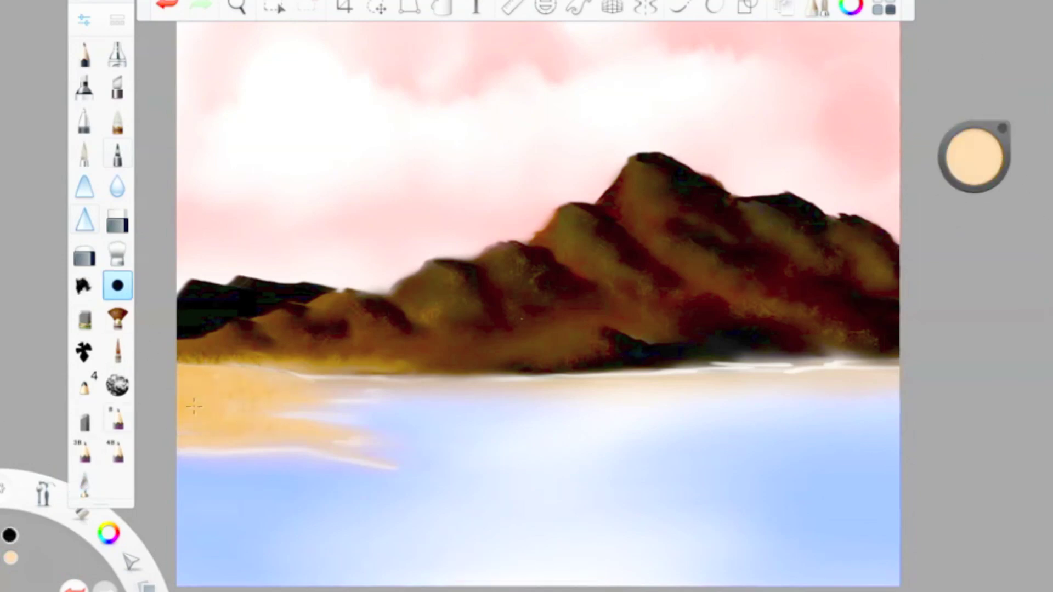
{"action": "left_click", "coordinate": [118, 252]}
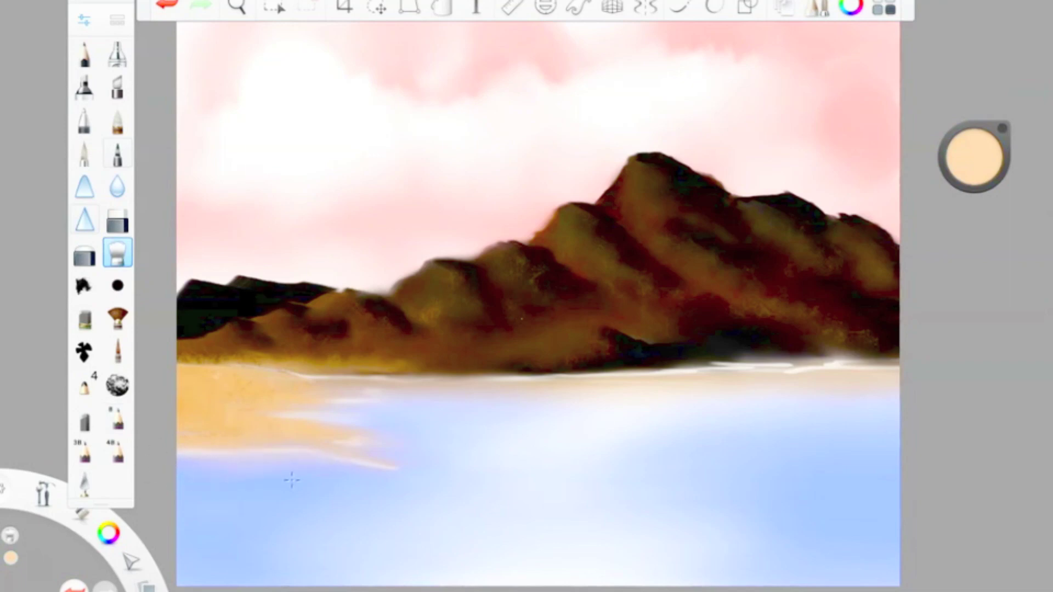
{"action": "left_click_drag", "start_coordinate": [289, 470], "coordinate": [497, 449]}
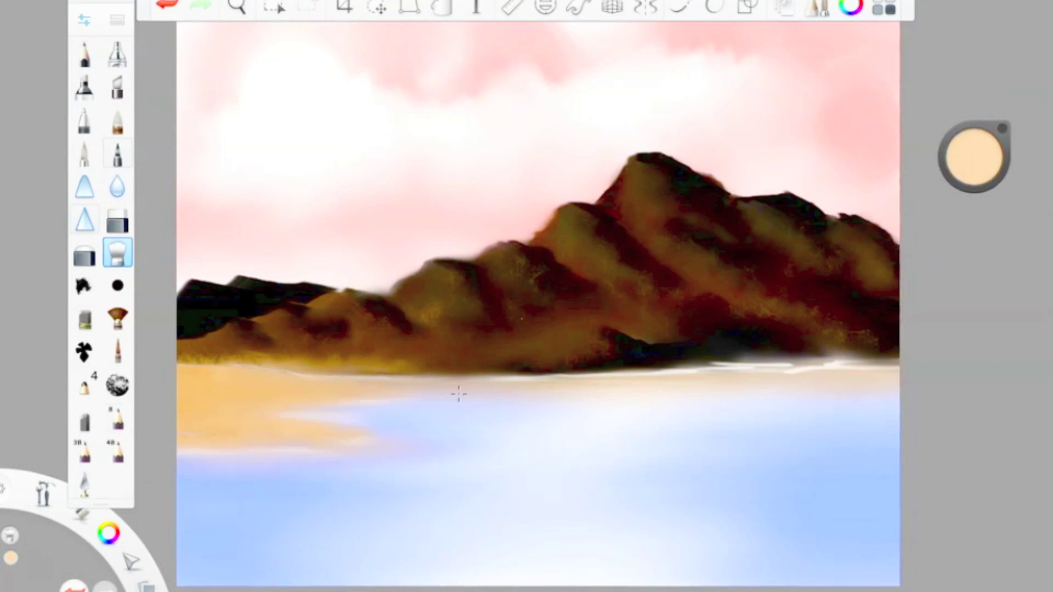
- Draw thin white foam lines along the sandbar's water edge with a pencil brush
{"action": "left_click", "coordinate": [118, 417]}
{"action": "left_click", "coordinate": [982, 152]}
{"action": "left_click", "coordinate": [975, 128]}
{"action": "left_click_drag", "start_coordinate": [228, 446], "coordinate": [305, 444]}
{"action": "left_click_drag", "start_coordinate": [322, 437], "coordinate": [368, 436]}
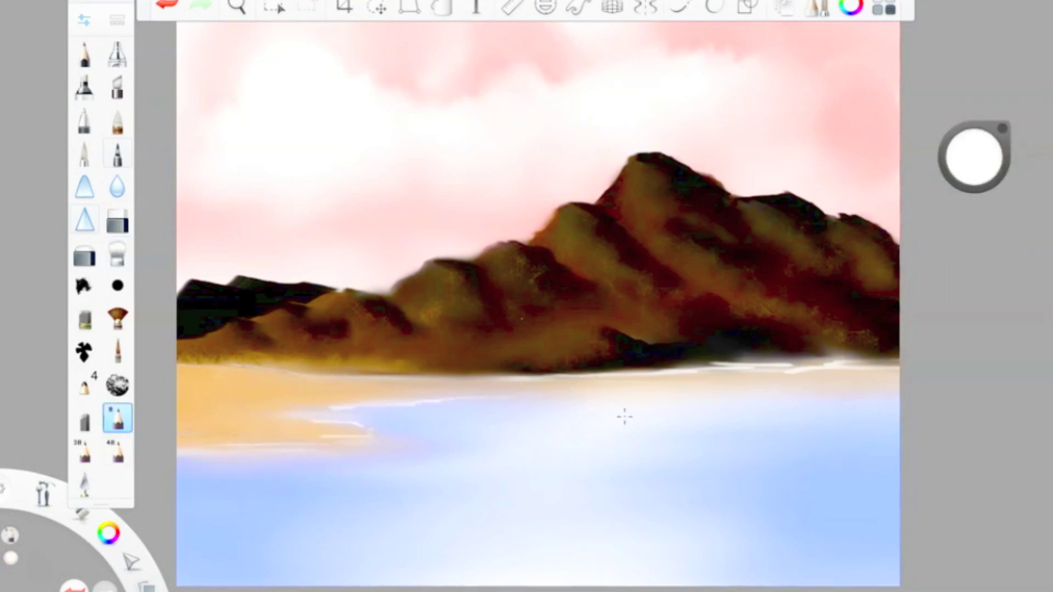
- Soften the new foam lines and the dark lower slope of the mountain with the Smudge Round Bristle Brush
{"action": "left_click", "coordinate": [117, 252]}
{"action": "mouse_move", "coordinate": [332, 431]}
{"action": "left_mouse_down"}
{"action": "mouse_move", "coordinate": [410, 409]}
{"action": "mouse_move", "coordinate": [364, 455]}
{"action": "left_mouse_up"}
{"action": "left_click_drag", "start_coordinate": [661, 343], "coordinate": [629, 340]}
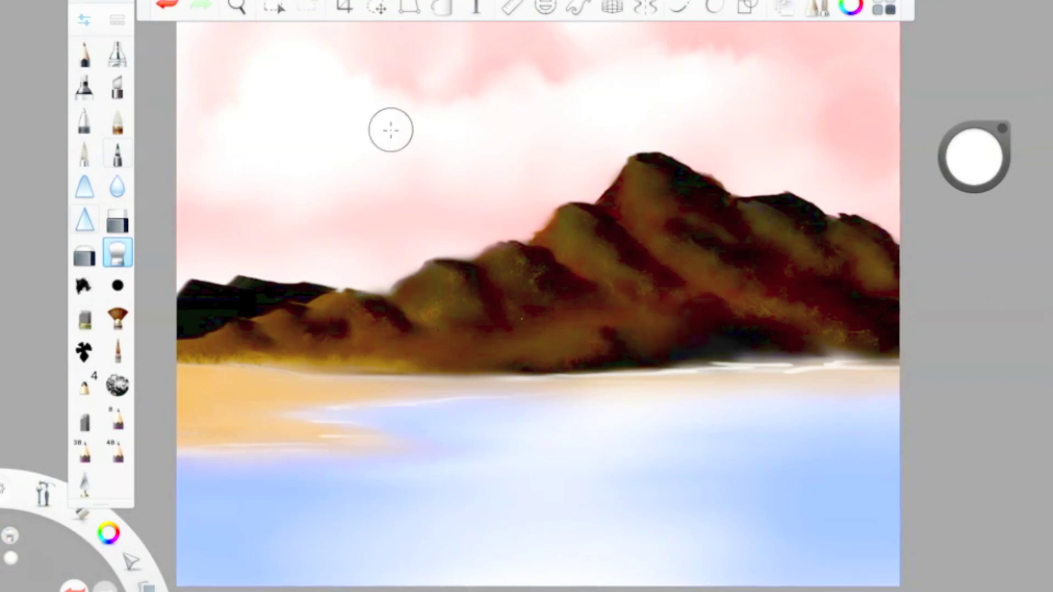
- Paint black shadows at the foot of the left hills and blend them into the brown rock
{"action": "left_click", "coordinate": [85, 485]}
{"action": "left_click", "coordinate": [974, 157]}
{"action": "left_click", "coordinate": [973, 184]}
{"action": "left_click", "coordinate": [85, 21]}
{"action": "left_click", "coordinate": [631, 50]}
{"action": "left_click_drag", "start_coordinate": [417, 356], "coordinate": [433, 359]}
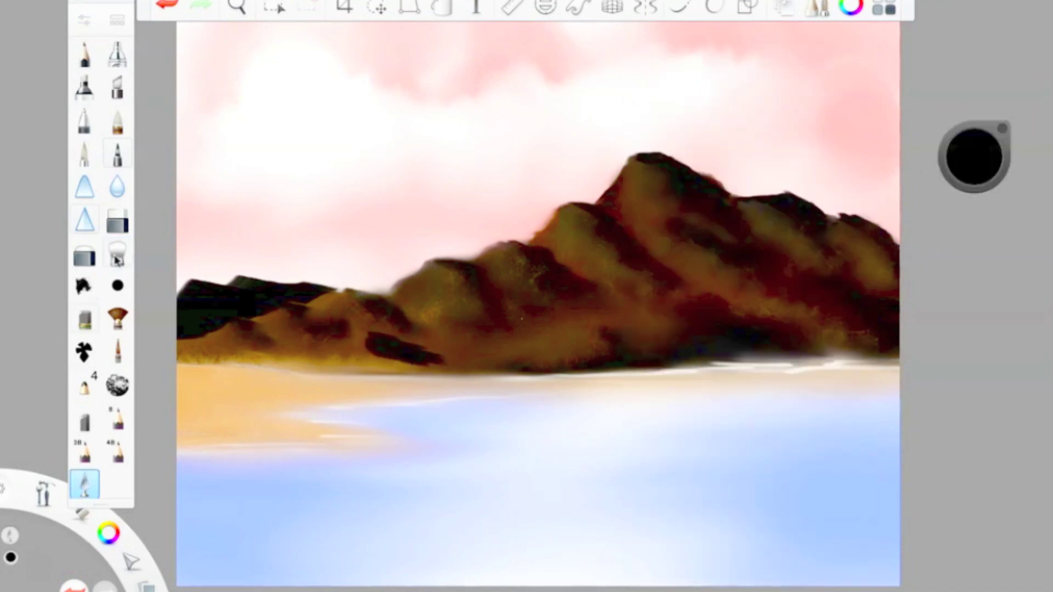
{"action": "double_click", "coordinate": [116, 252]}
{"action": "mouse_move", "coordinate": [379, 330]}
{"action": "left_mouse_down"}
{"action": "mouse_move", "coordinate": [383, 357]}
{"action": "mouse_move", "coordinate": [348, 329]}
{"action": "mouse_move", "coordinate": [423, 348]}
{"action": "mouse_move", "coordinate": [371, 358]}
{"action": "mouse_move", "coordinate": [385, 371]}
{"action": "mouse_move", "coordinate": [486, 363]}
{"action": "mouse_move", "coordinate": [305, 360]}
{"action": "mouse_move", "coordinate": [434, 359]}
{"action": "left_mouse_up"}
{"action": "left_click", "coordinate": [85, 484]}
{"action": "left_click", "coordinate": [117, 252]}
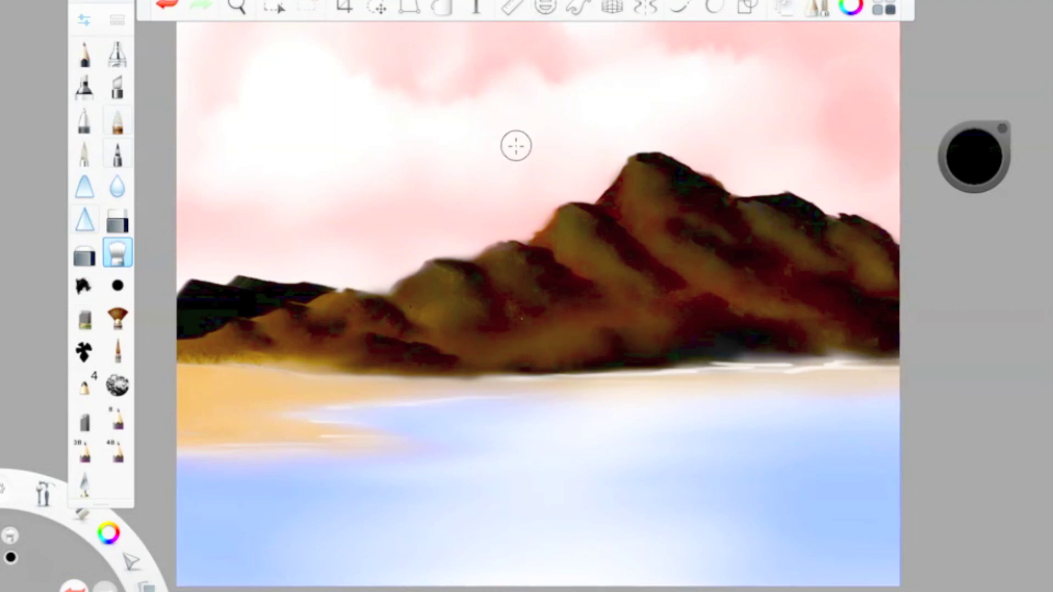
- Save the painting as a PNG named "On A Sea Faring Adventure!!" in the Pictures folder
{"action": "left_click", "coordinate": [129, 1]}
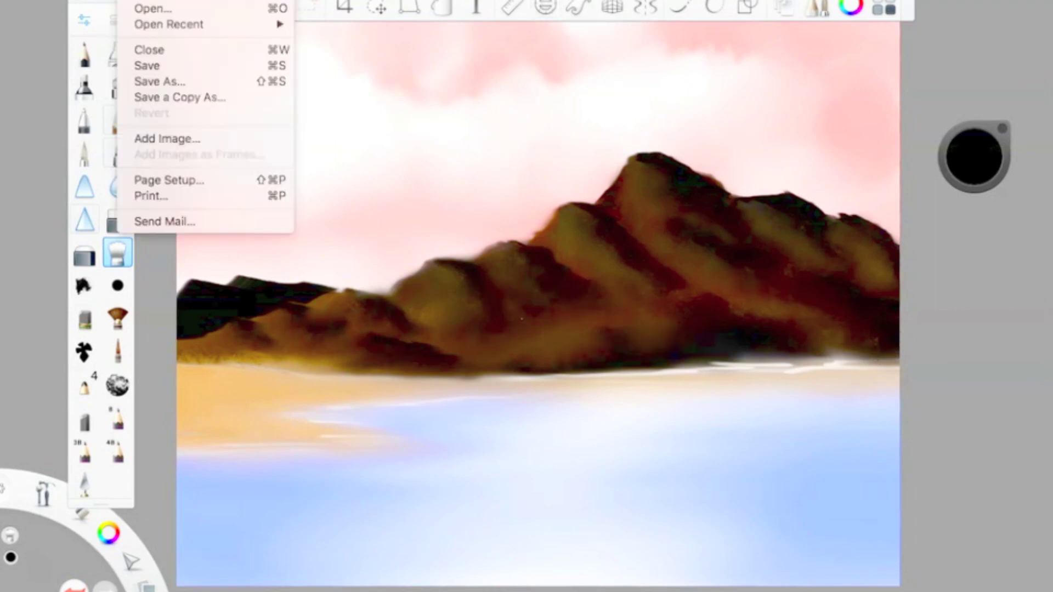
{"action": "left_click", "coordinate": [156, 82]}
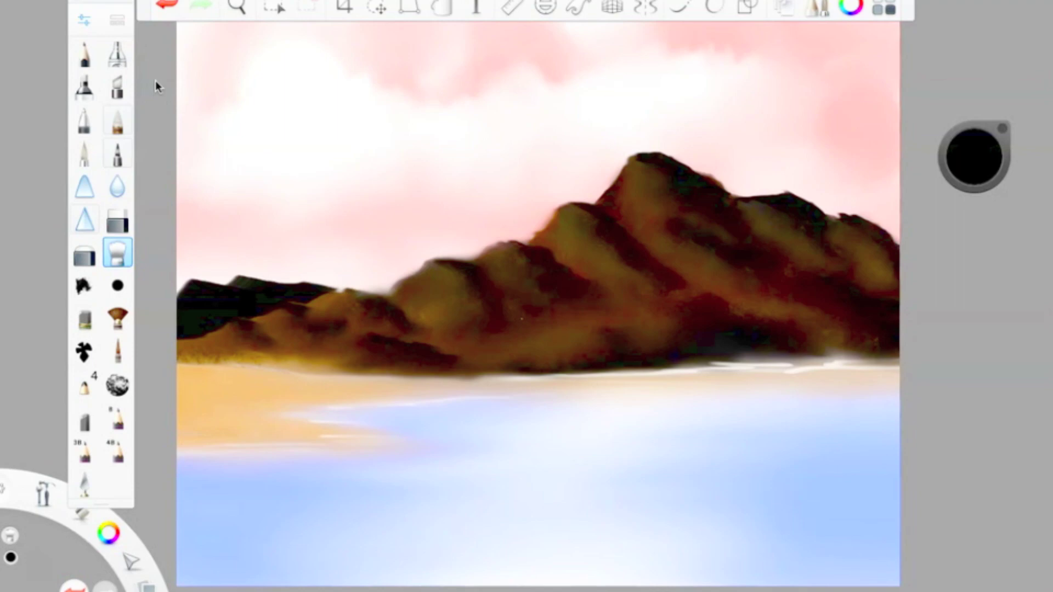
{"action": "type", "text": "A"}
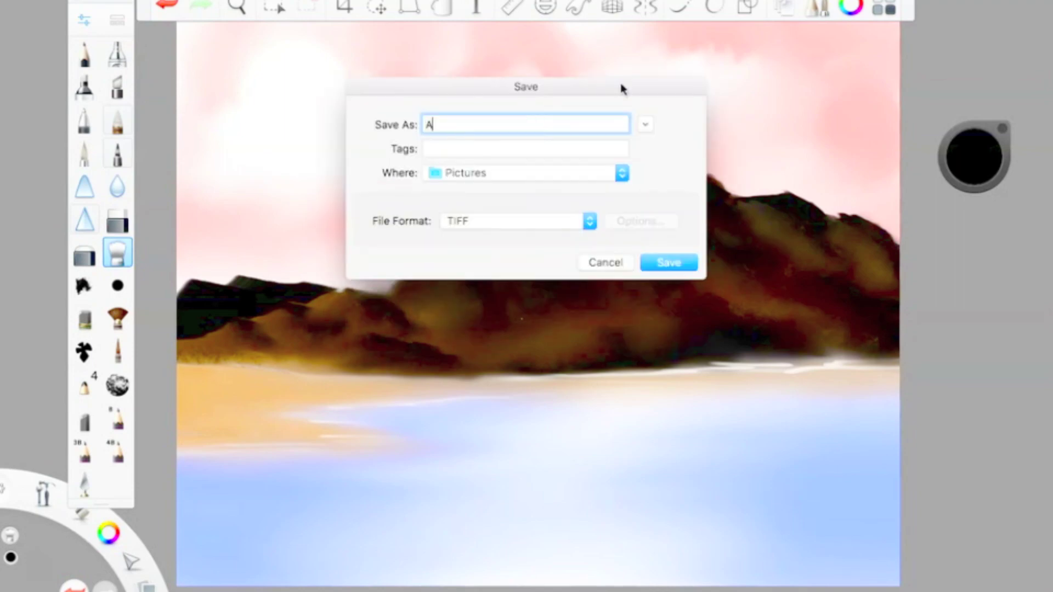
{"action": "type", "text": "re!!"}
{"action": "left_click", "coordinate": [516, 220]}
{"action": "left_click", "coordinate": [500, 256]}
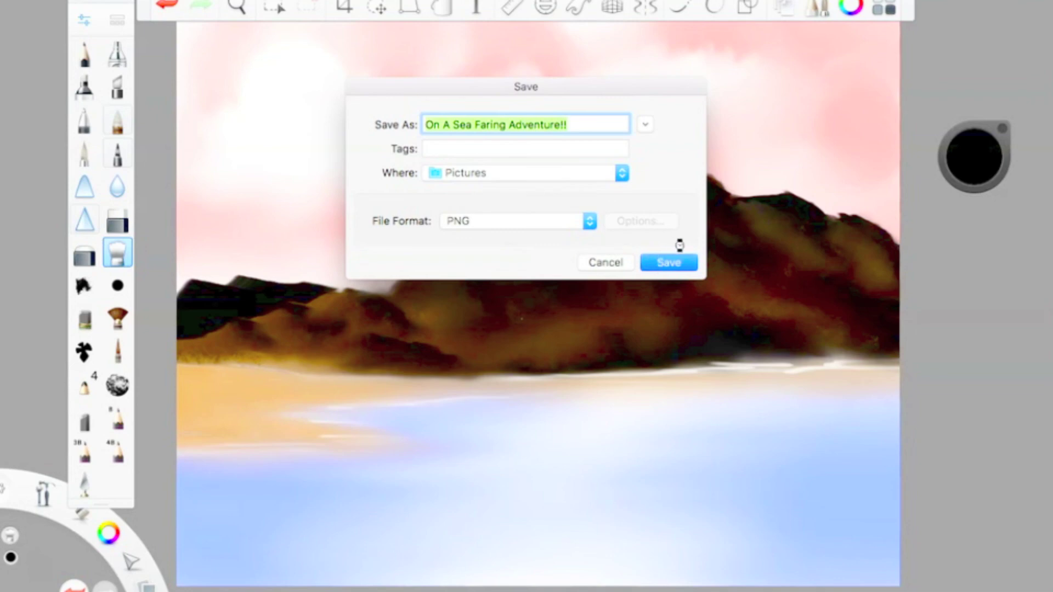
{"action": "key", "text": "Return"}
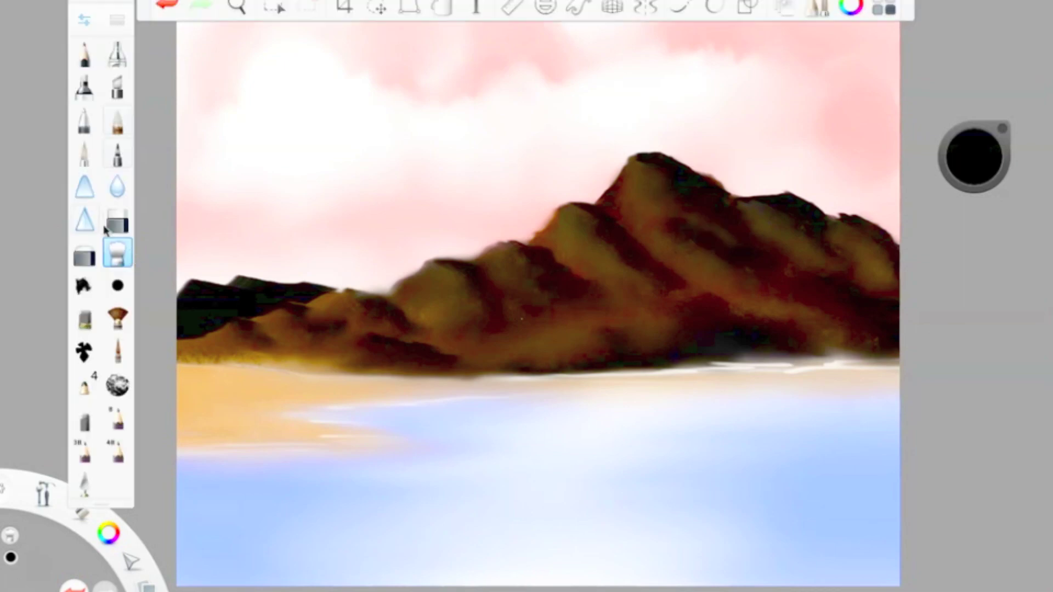
- Sign the painting with red pencil initials in the lower right corner of the water, undoing and redrawing unwanted strokes
{"action": "left_click", "coordinate": [85, 54]}
{"action": "left_click", "coordinate": [974, 158]}
{"action": "left_click", "coordinate": [1001, 158]}
{"action": "key", "text": "ctrl+z"}
{"action": "left_click_drag", "start_coordinate": [848, 535], "coordinate": [851, 571]}
{"action": "key", "text": "ctrl+z"}
{"action": "key", "text": "ctrl+z"}
{"action": "left_click_drag", "start_coordinate": [847, 532], "coordinate": [848, 573]}
{"action": "left_click_drag", "start_coordinate": [859, 532], "coordinate": [854, 575]}
{"action": "left_click_drag", "start_coordinate": [855, 530], "coordinate": [863, 531]}
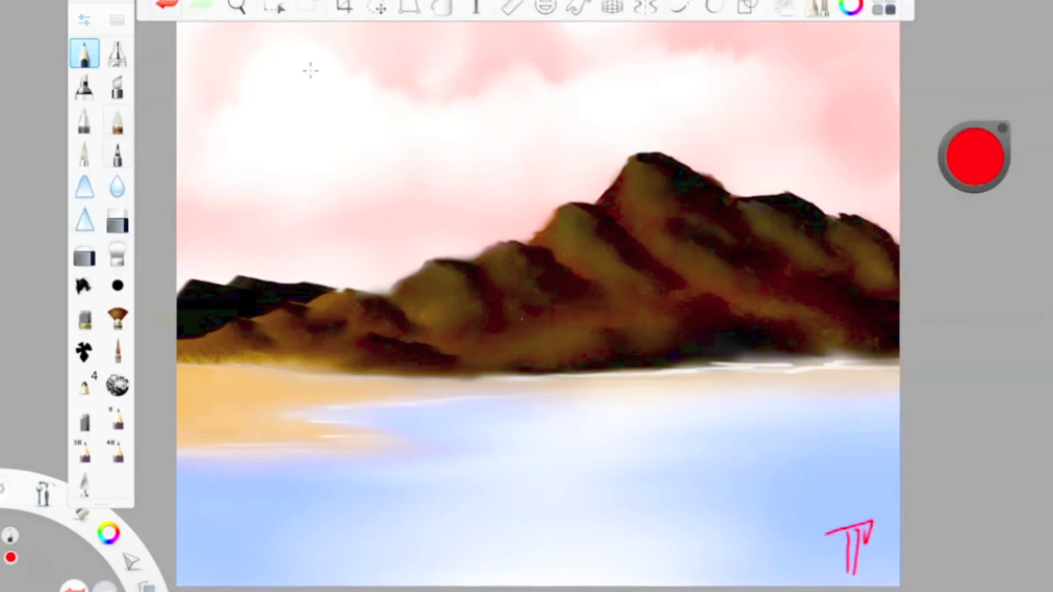